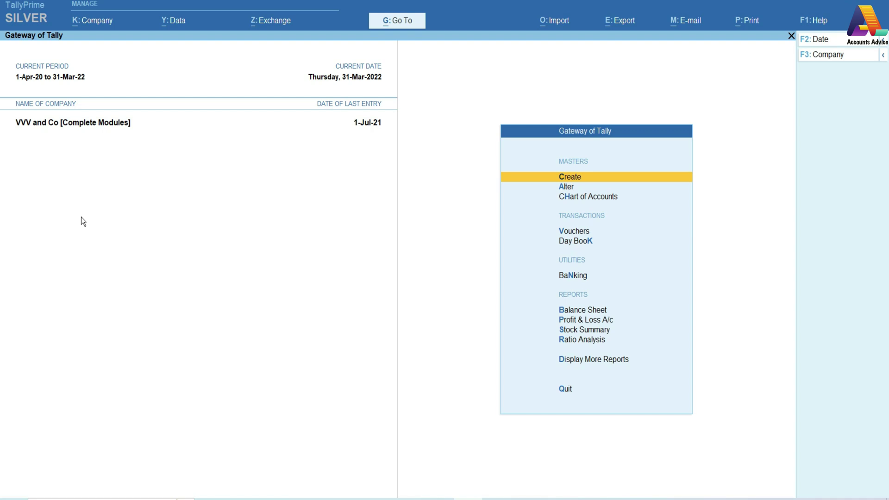
Highlight the Stock Summary report in the Gateway of Tally.
key(Down)
key(Down)
key(Down)
key(Down)
key(Down)
key(Down)
key(Down)
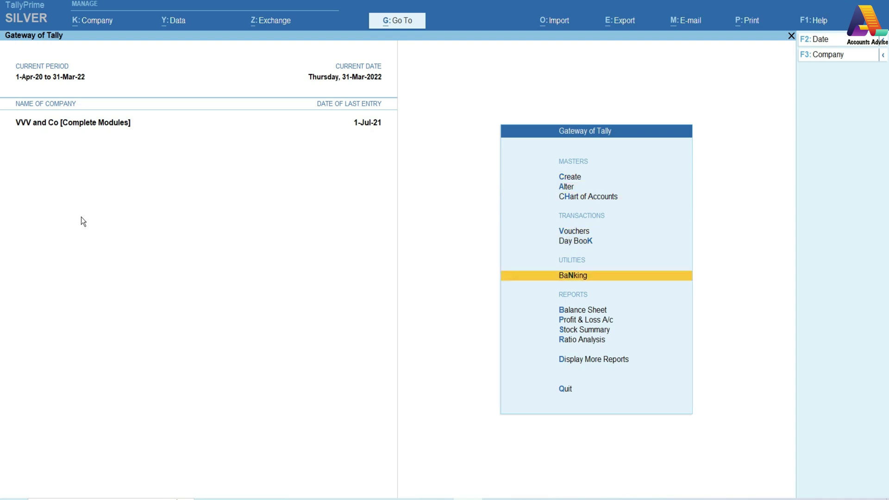
key(Down)
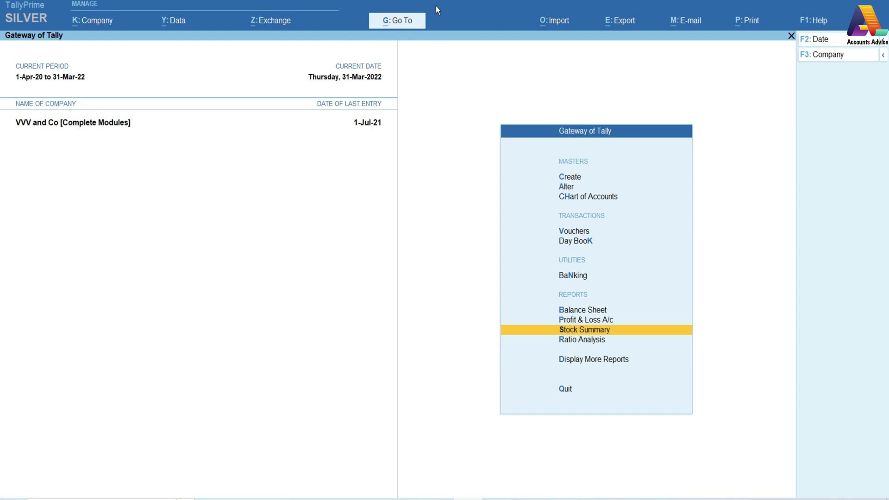
Search the Go To report list for "Stock", then clear the search and return to the Gateway of Tally.
click(398, 21)
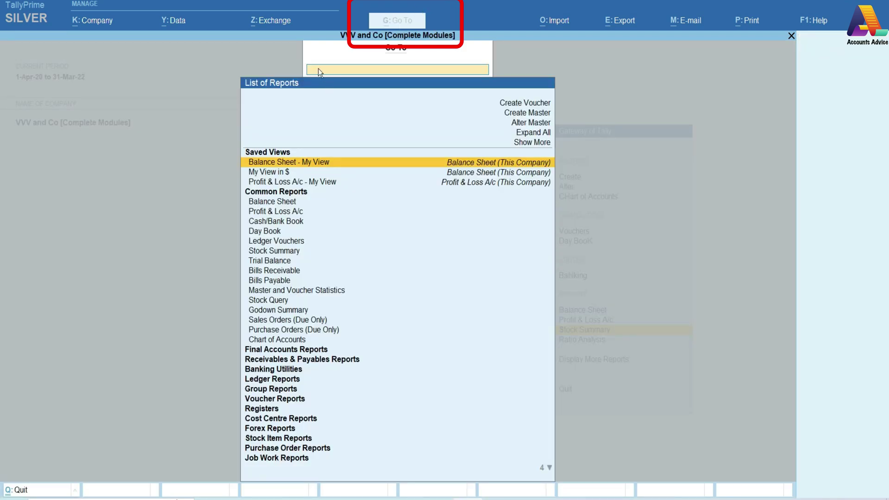
text(Stock)
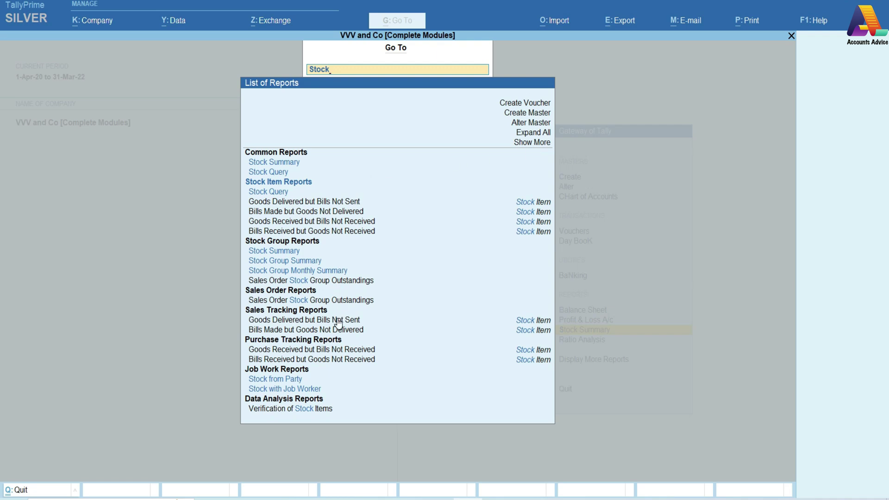
key(BackSpace)
key(BackSpace)
key(BackSpace)
key(BackSpace)
key(BackSpace)
key(Escape)
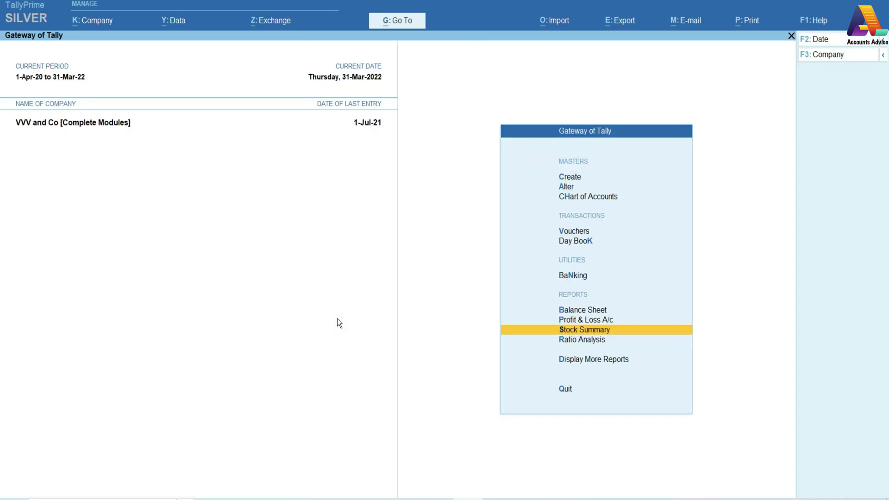
Open the Stock Summary, switch it to the stock item-wise view and back to the stock group-wise view.
click(580, 334)
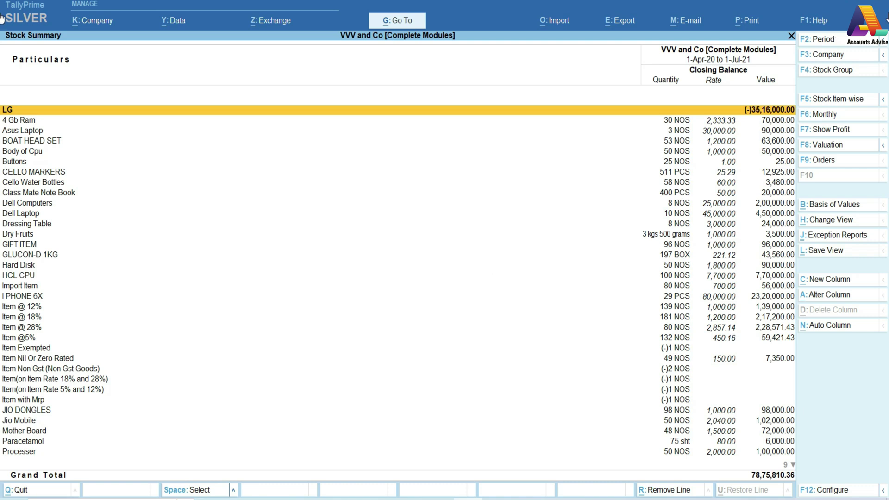
click(840, 101)
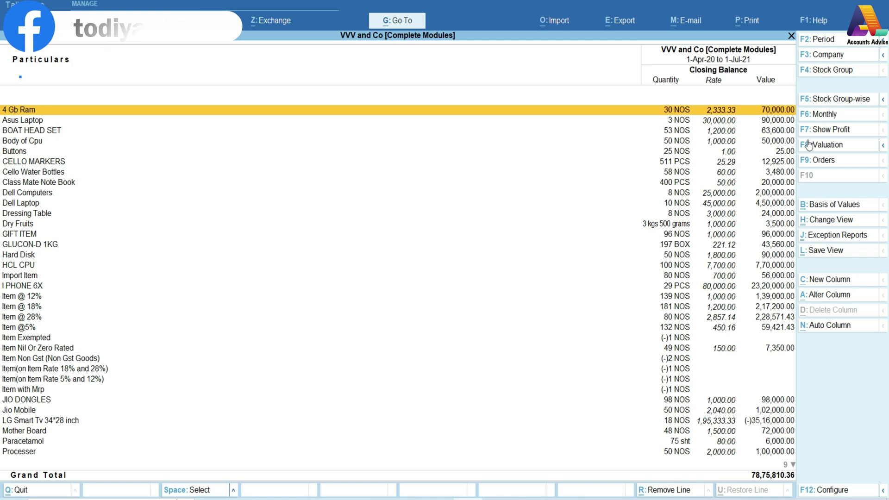
click(828, 100)
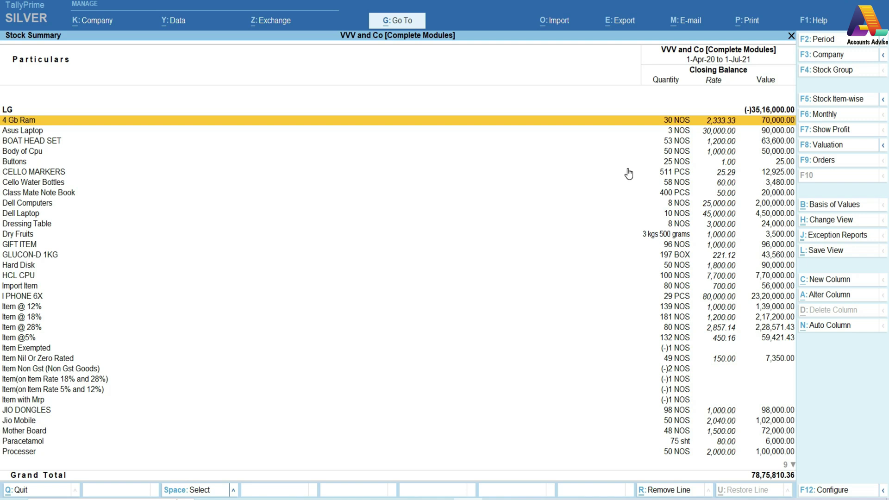
Configure the Stock Summary to show the opening balance, goods inwards and goods outwards.
click(829, 491)
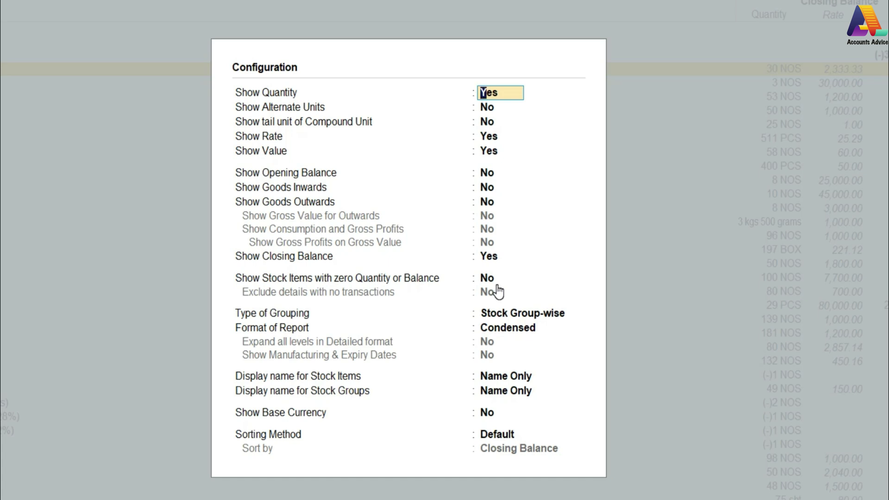
key(Return)
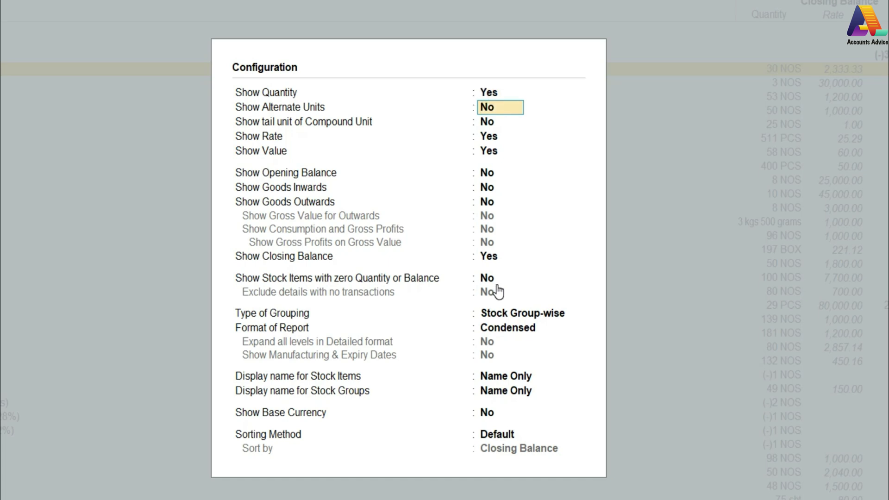
key(Return)
key(Return)
key(Return)
key(Return)
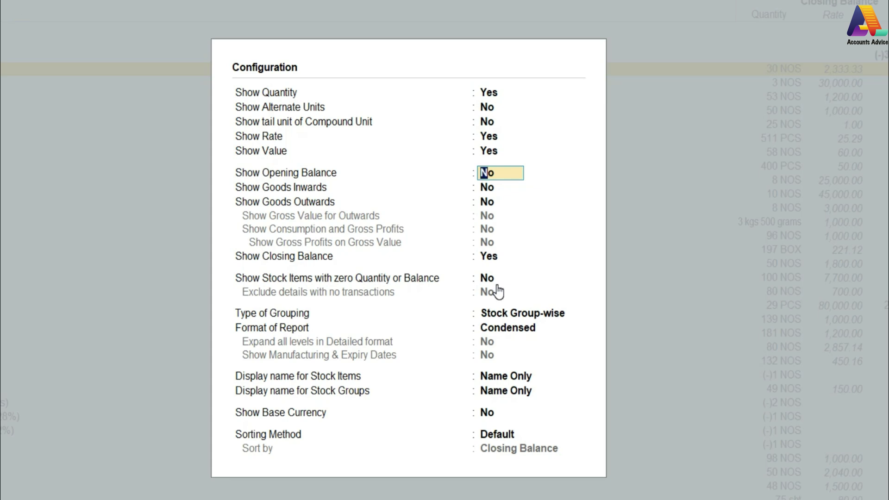
text(y)
key(Return)
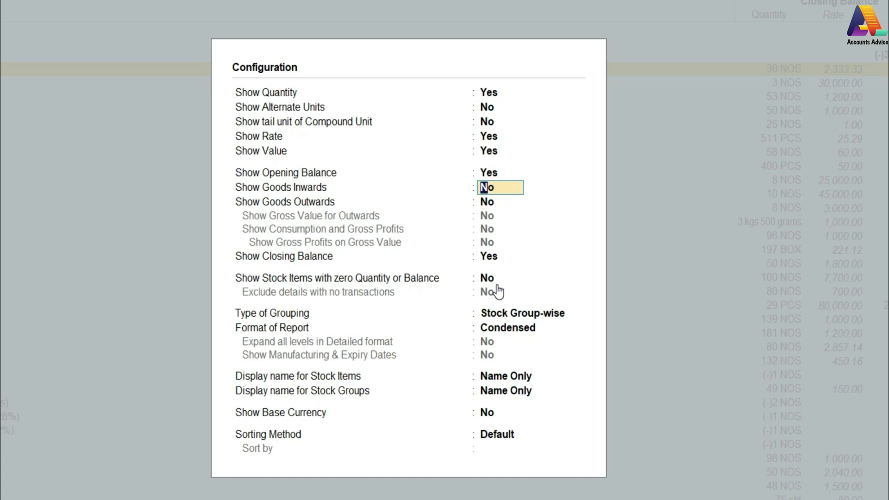
text(y)
key(Return)
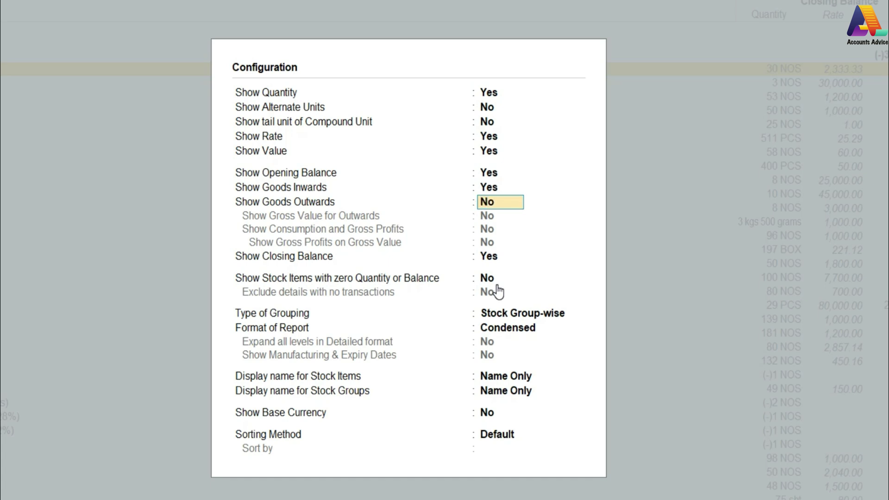
text(y)
key(Return)
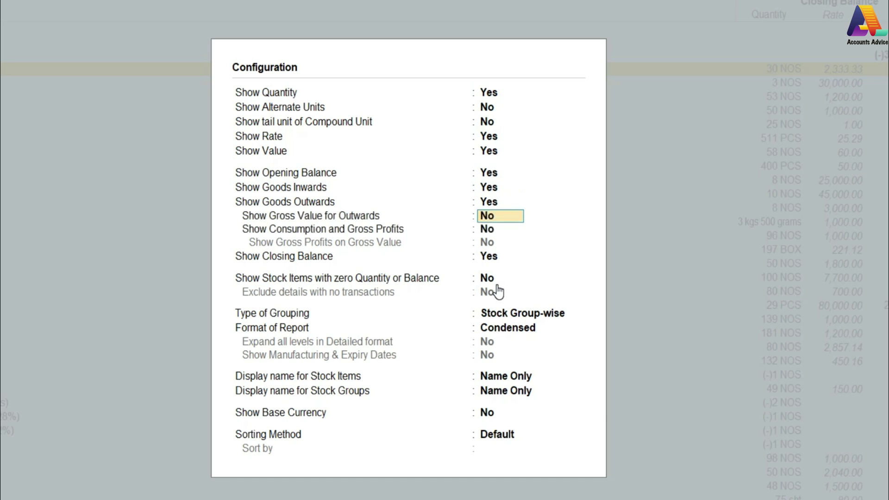
Keep the grouping Stock Group-wise, set the format of the report to Detailed and apply the configuration.
key(Up)
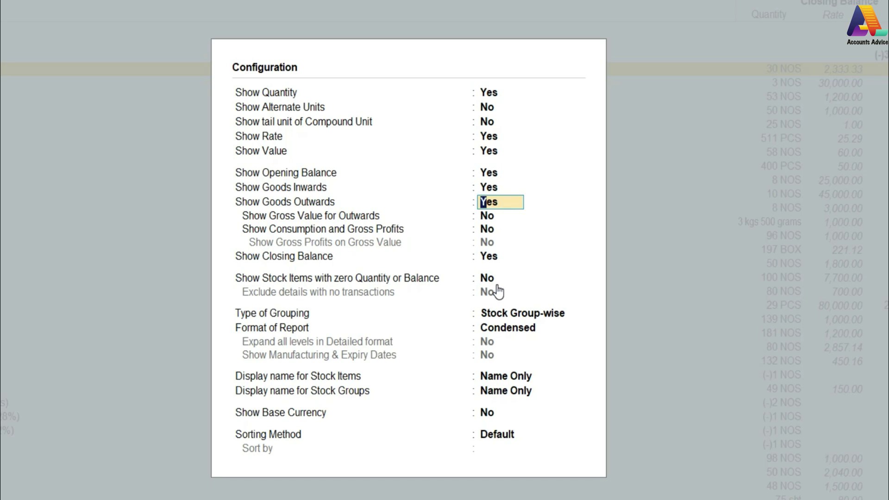
key(Return)
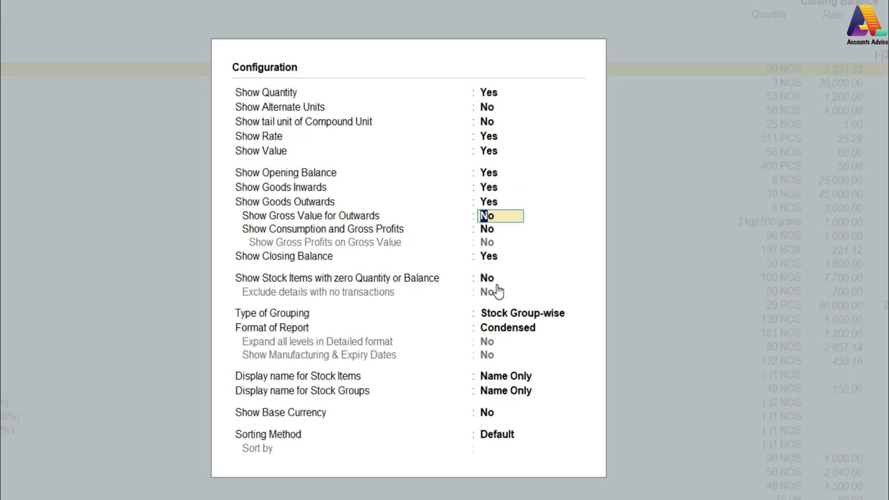
key(Return)
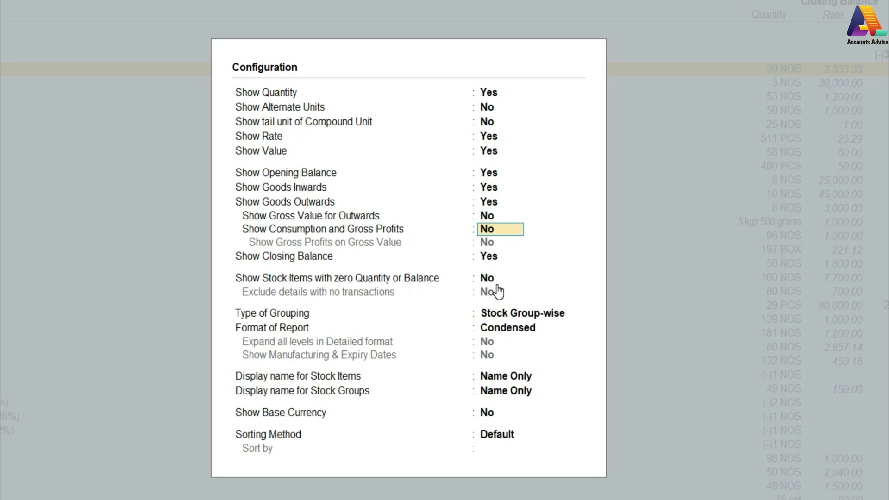
key(Return)
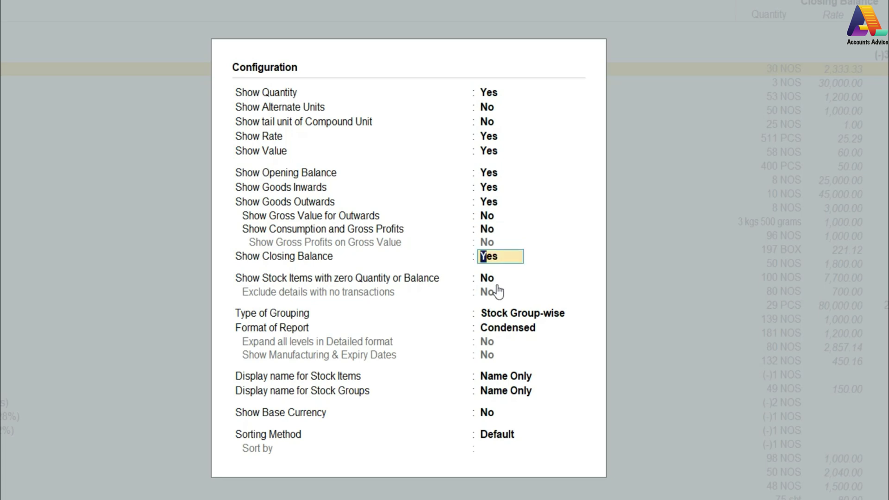
key(Return)
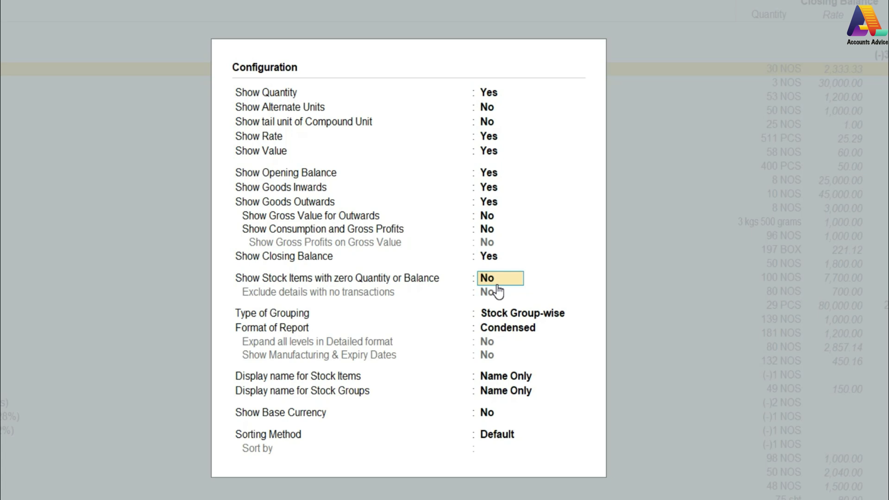
key(Return)
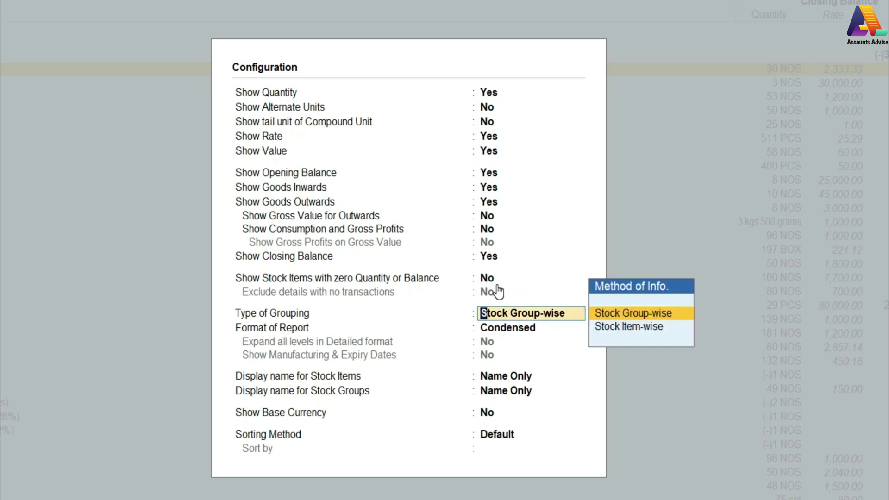
key(Down)
key(Up)
key(Return)
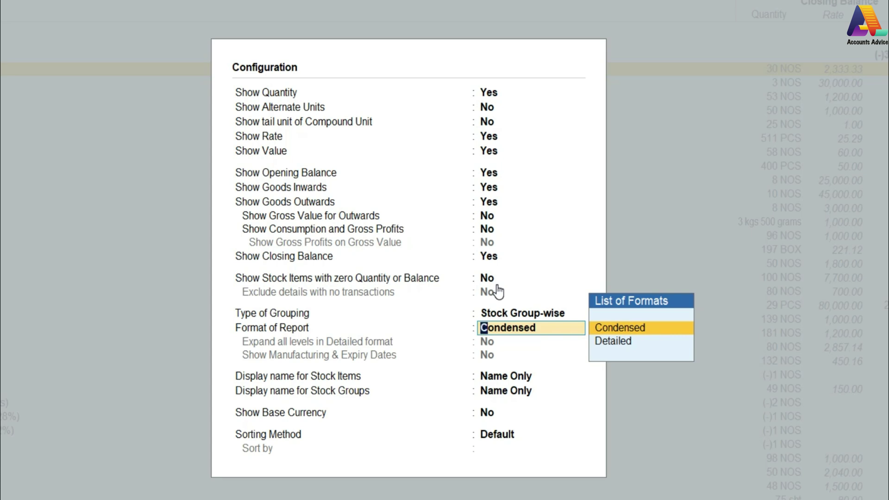
key(Down)
key(Return)
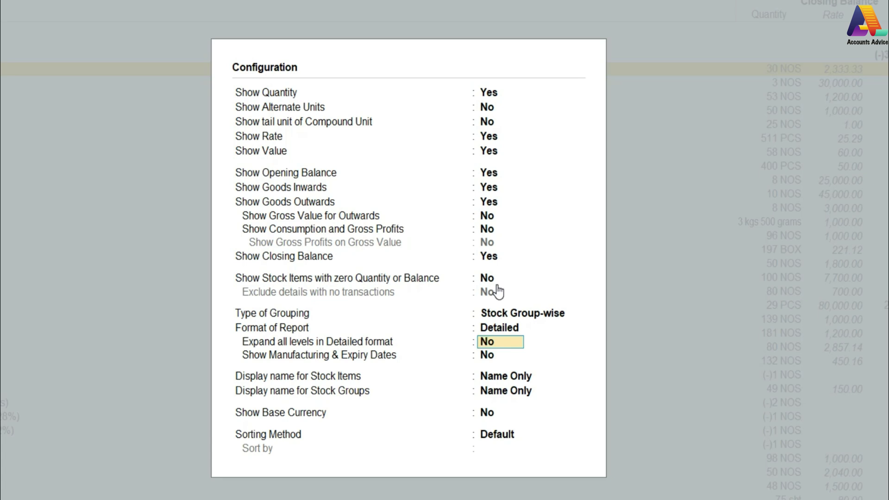
key(Return)
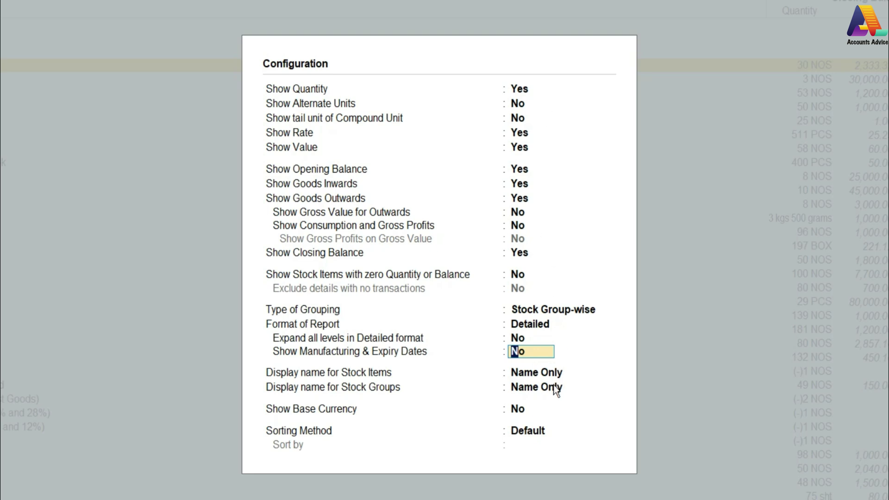
key(ctrl+a)
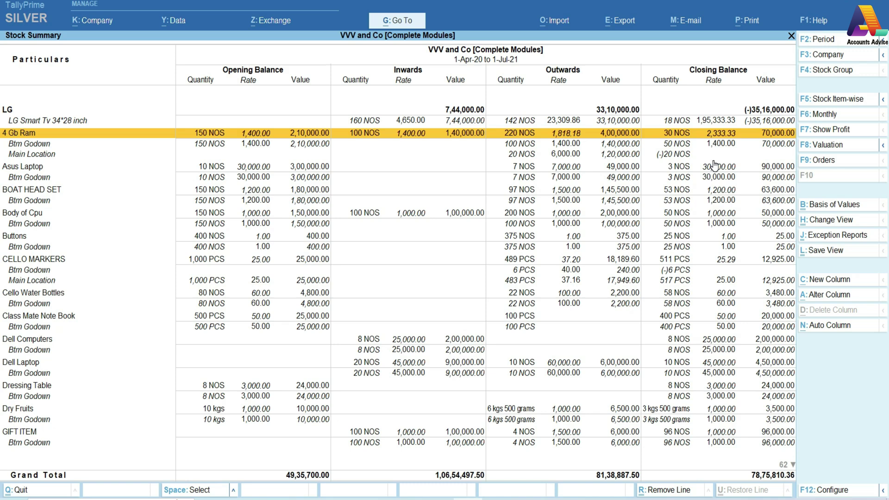
Examine the detailed opening, inwards, outwards and closing figures of the stock items down to CELLO MARKERS.
key(Down)
key(Down)
key(Down)
key(Down)
key(Down)
key(Down)
key(Down)
key(Down)
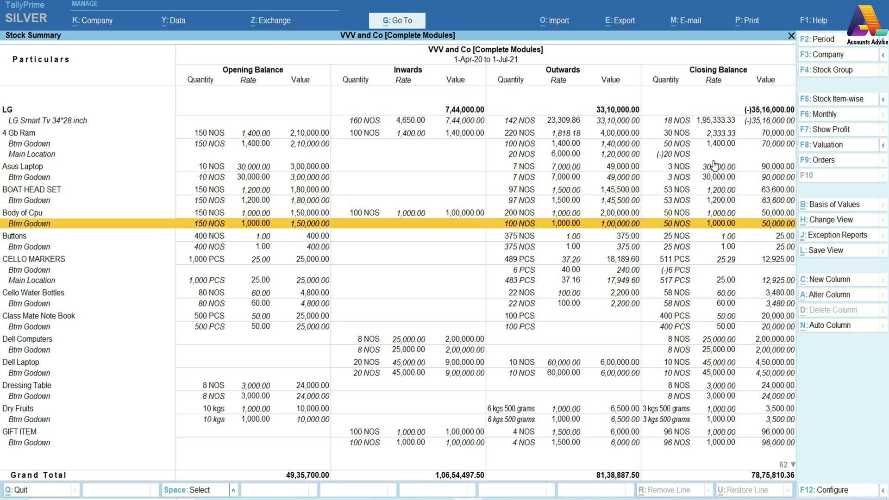
key(Down)
key(Down)
key(Down)
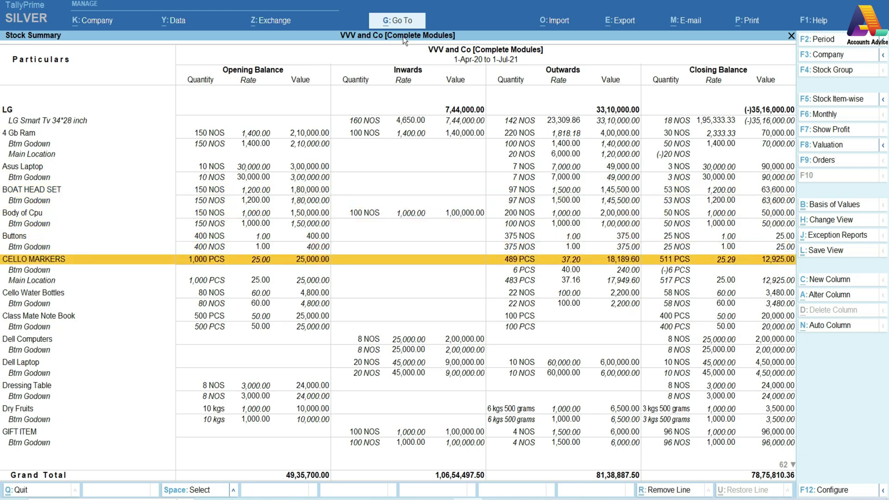
Switch the Stock Summary to the monthly view and open the first December's stock group summary.
click(823, 116)
key(Up)
key(Up)
key(Up)
key(Up)
key(Up)
key(Up)
key(Up)
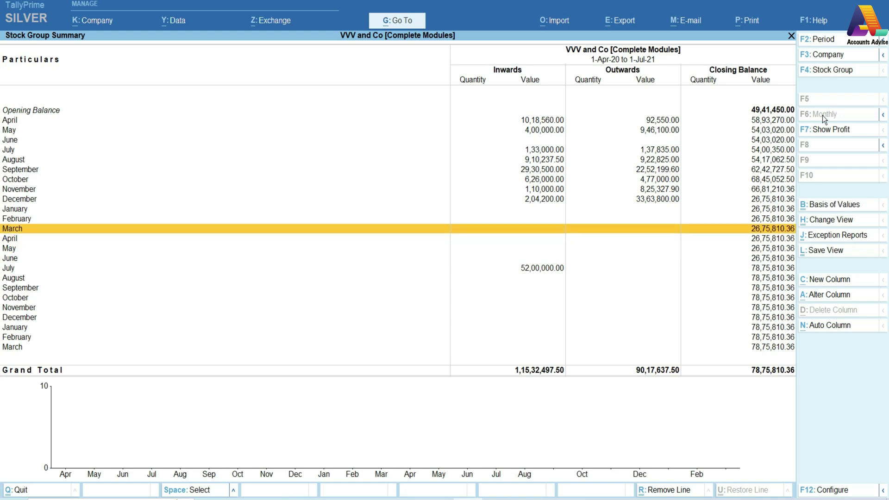
key(Return)
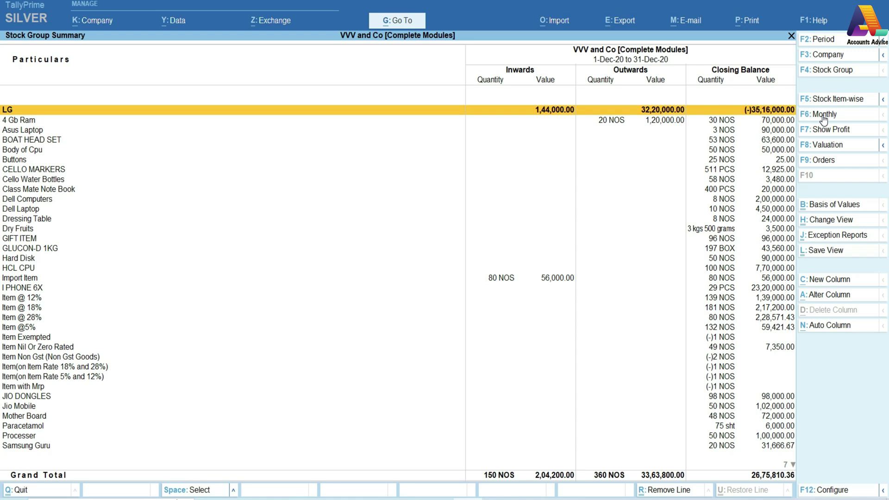
Drill down from 4 Gb Ram to its December sales voucher, leave it unchanged and return to the Stock Summary.
key(Down)
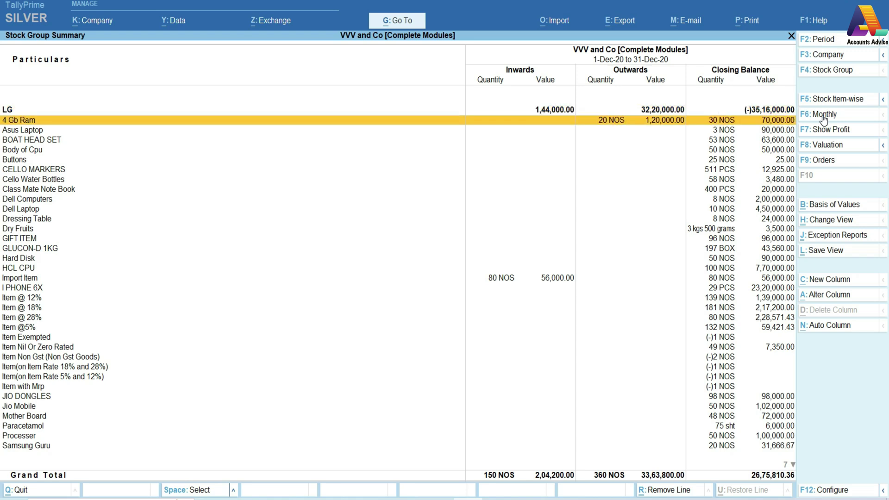
key(Return)
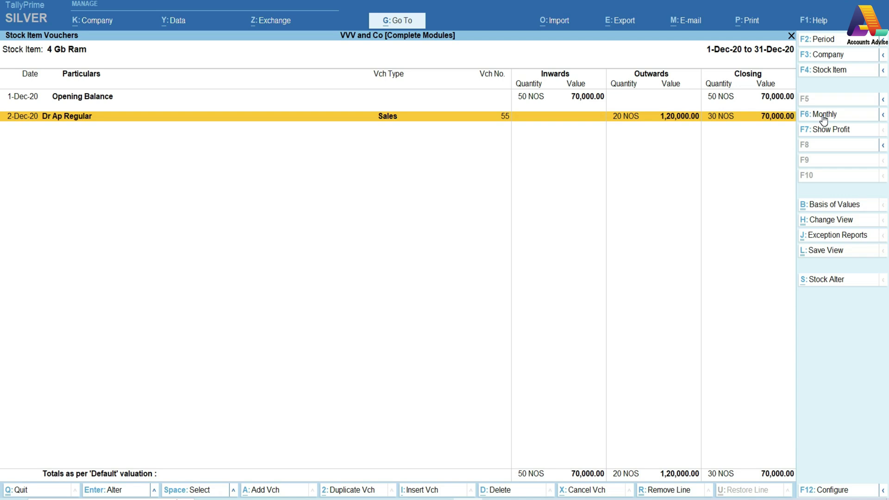
key(Return)
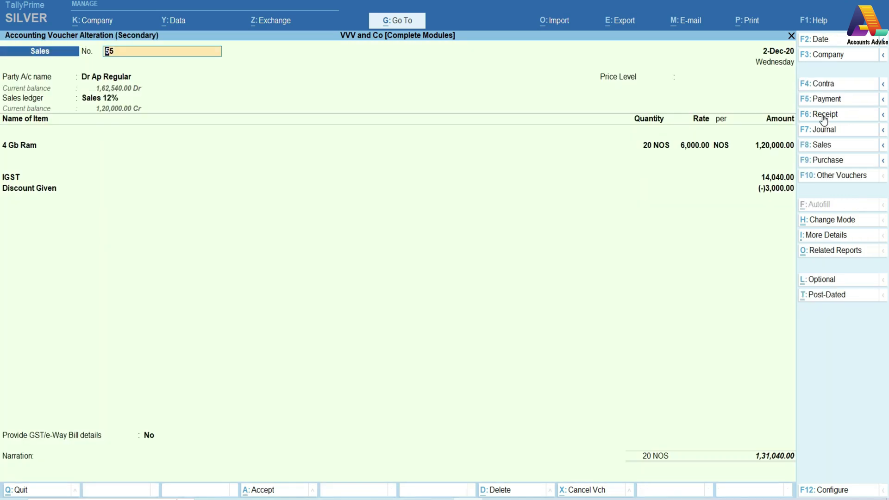
key(Escape)
key(y)
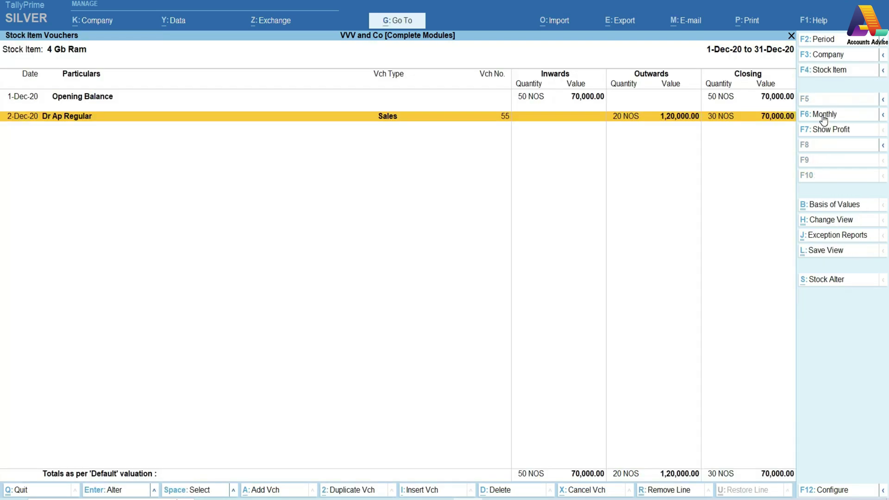
key(Escape)
key(Escape)
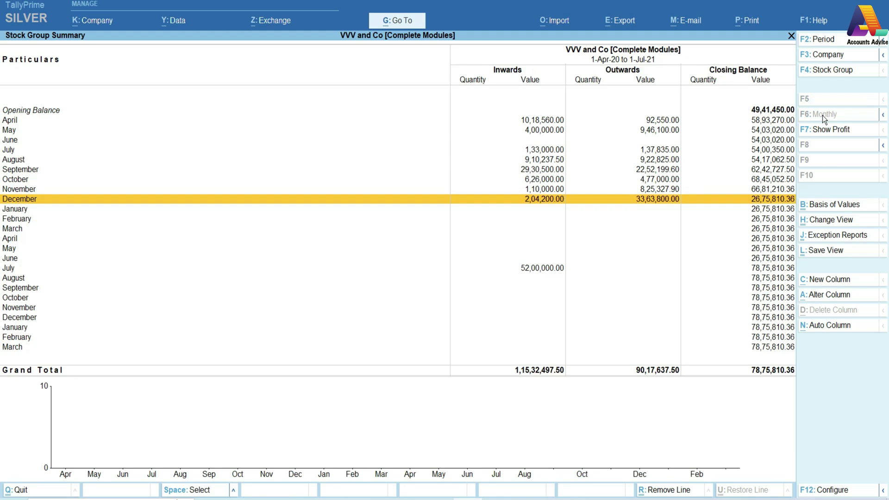
key(Escape)
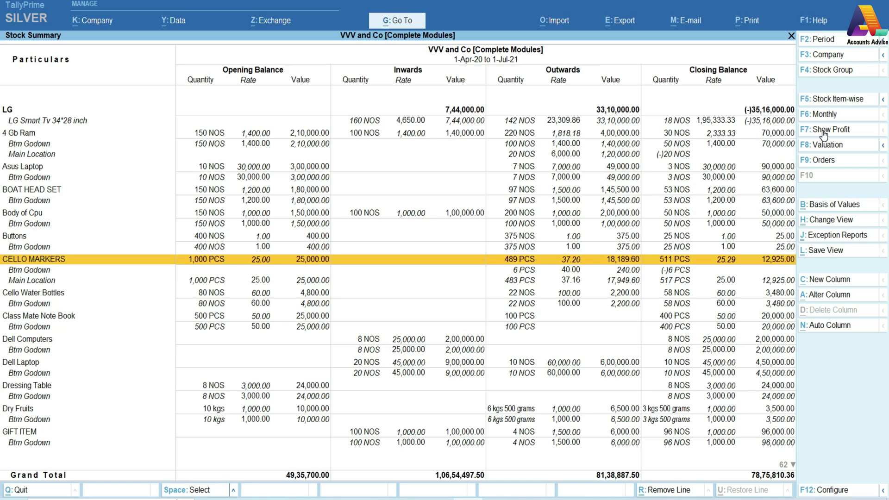
Show the consumption and gross profit columns in the Stock Summary.
click(825, 133)
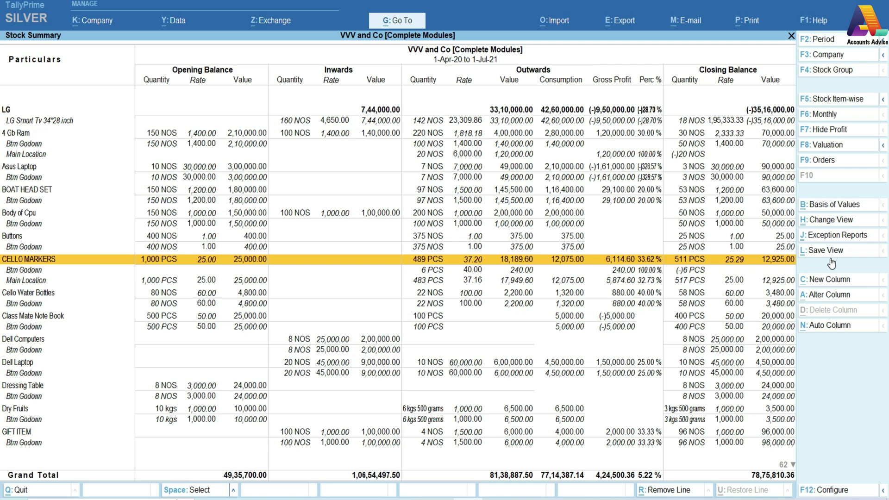
Leave the Stock Summary and open the Statements of Inventory reports.
key(Escape)
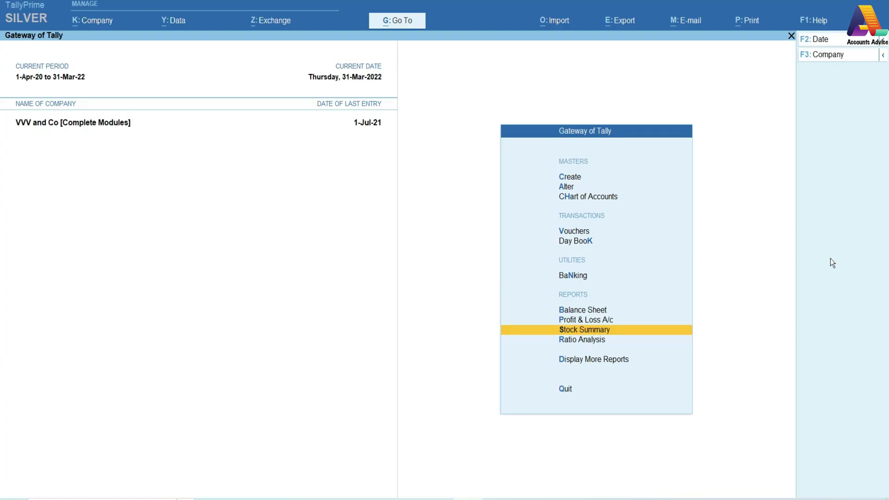
key(Down)
key(Down)
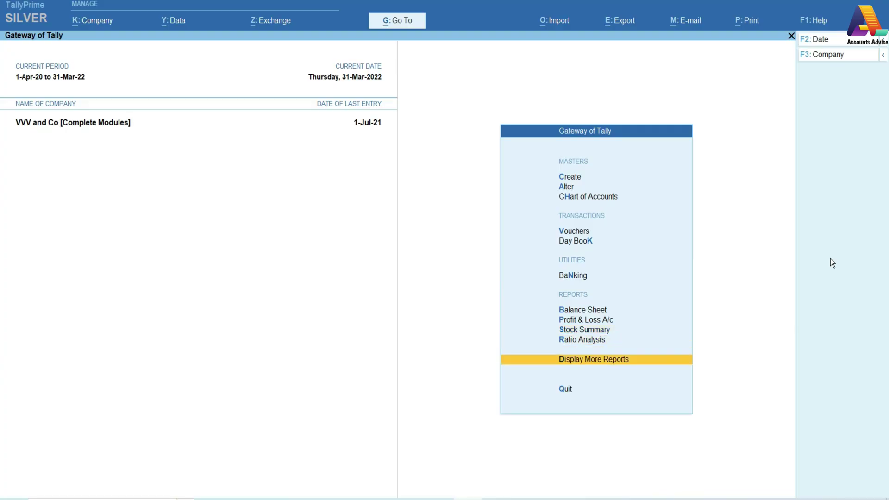
key(Return)
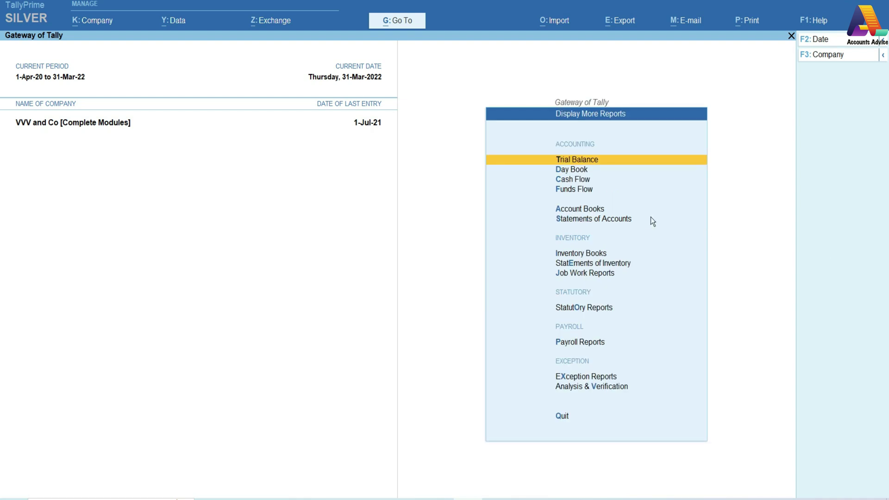
key(Down)
key(Down)
key(Down)
key(Down)
key(Down)
key(Down)
key(Down)
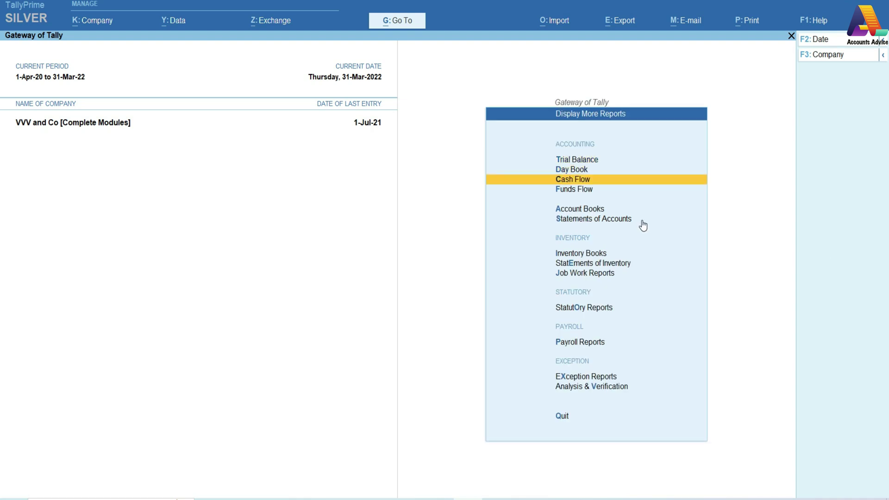
key(Return)
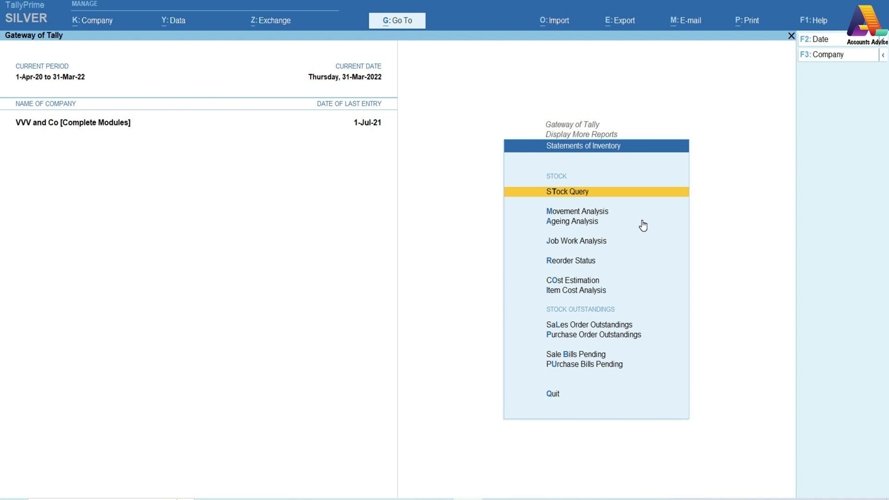
Open the Ageing Analysis report for the Primary stock group.
key(Down)
key(Down)
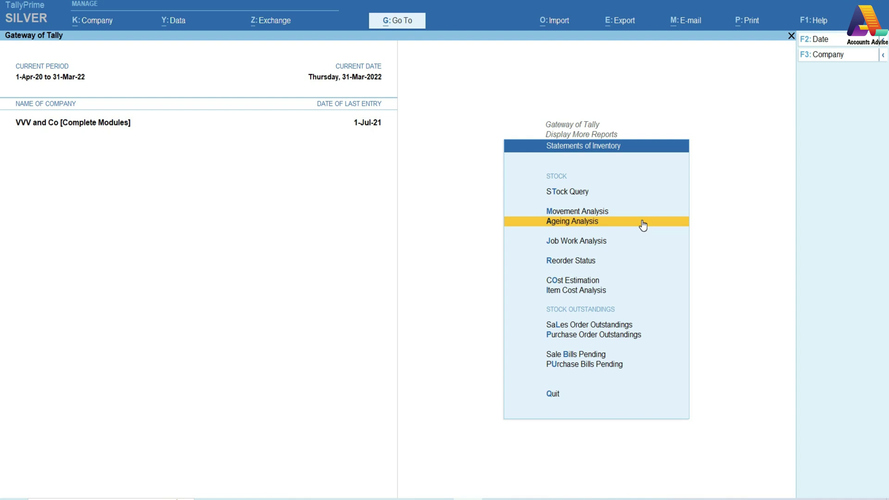
click(643, 225)
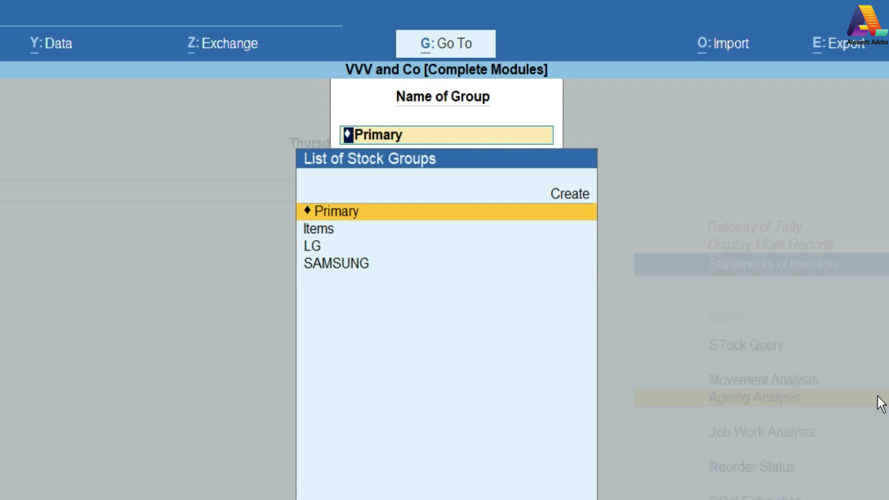
key(Return)
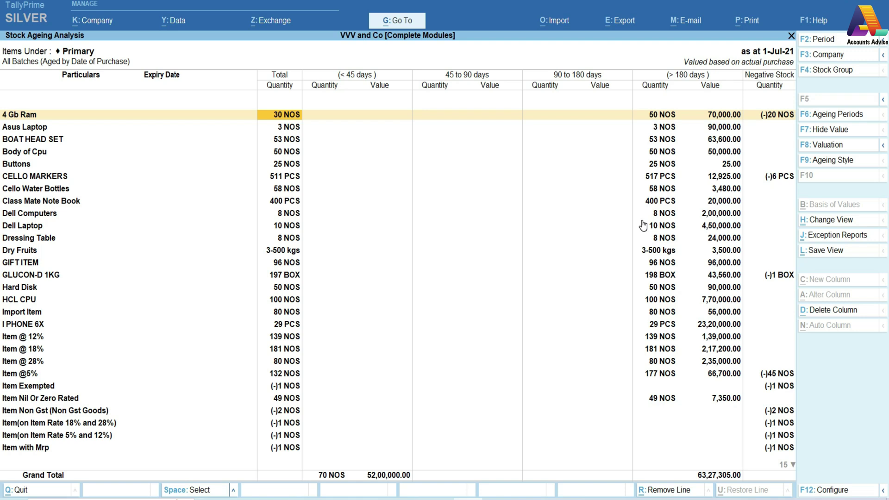
Examine the age-wise quantities, values and negative stock of the items from 4 Gb Ram down to Item Non Gst.
click(33, 238)
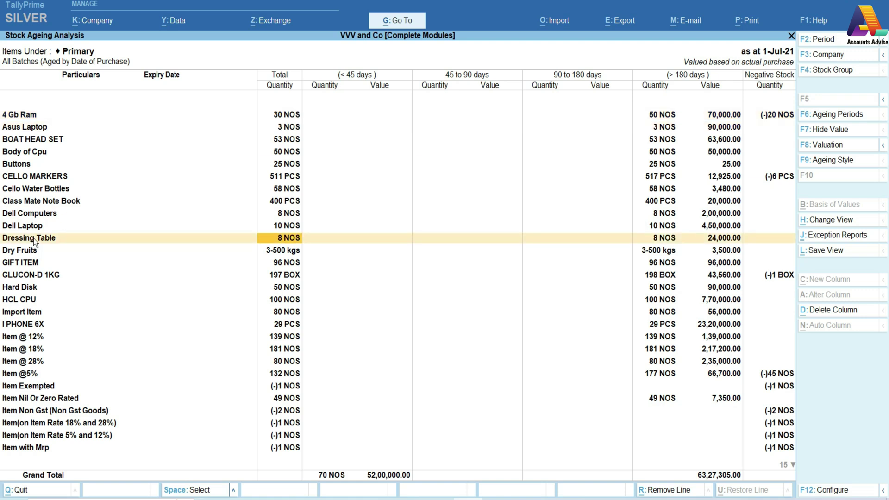
key(Down)
key(Down)
key(Down)
key(Down)
key(Down)
key(Down)
key(Down)
key(Down)
key(Down)
key(Down)
key(Down)
key(Down)
key(Down)
key(Down)
key(Up)
key(Up)
key(Up)
key(Up)
key(Up)
key(Up)
key(Up)
key(Up)
key(Up)
key(Up)
key(Up)
key(Up)
key(Up)
key(Up)
key(Up)
key(Up)
key(Up)
key(Up)
key(Up)
key(Up)
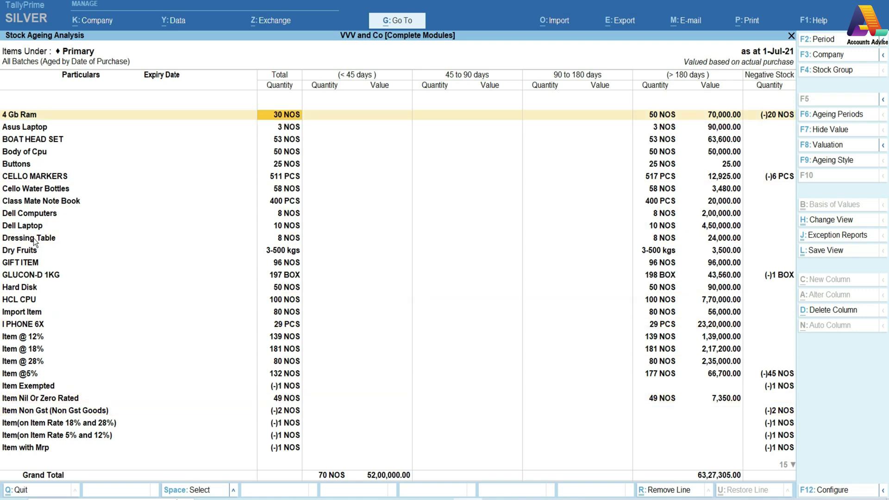
key(Down)
key(Down)
key(Down)
key(Down)
key(Down)
key(Down)
key(Down)
key(Down)
key(Down)
key(Down)
key(Down)
key(Down)
key(Down)
key(Down)
key(Down)
key(Down)
key(Down)
key(Down)
key(Down)
key(Down)
key(Down)
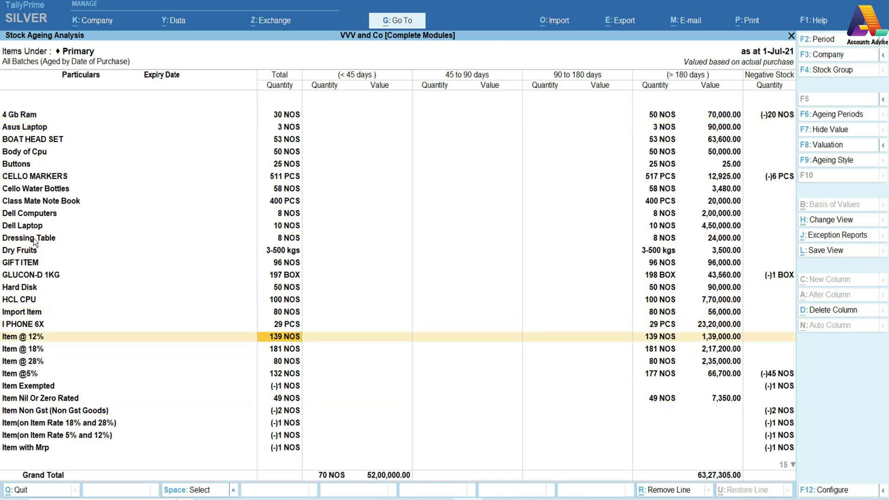
key(Down)
key(Down)
key(Down)
key(Down)
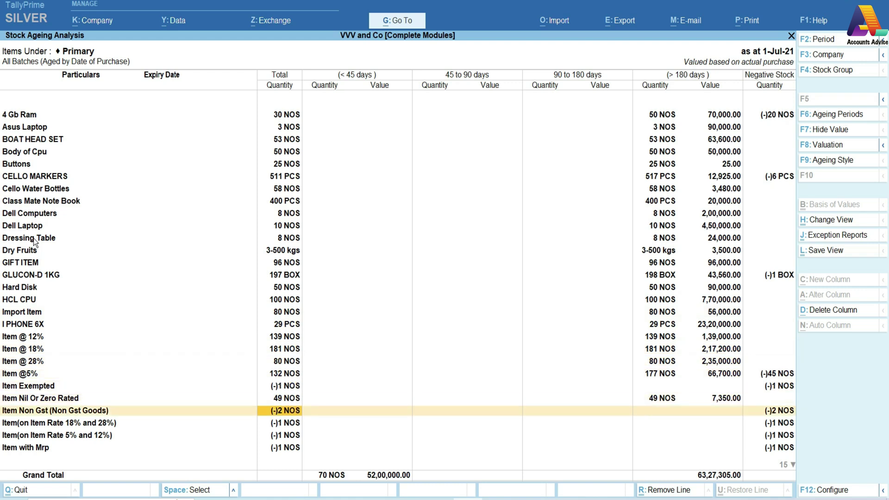
key(Up)
key(Up)
key(Up)
key(Up)
key(Up)
key(Up)
key(Up)
key(Up)
key(Up)
key(Up)
key(Up)
key(Up)
key(Up)
key(Up)
key(Up)
key(Up)
key(Up)
key(Up)
key(Up)
key(Up)
key(Up)
key(Up)
key(Up)
key(Up)
key(Up)
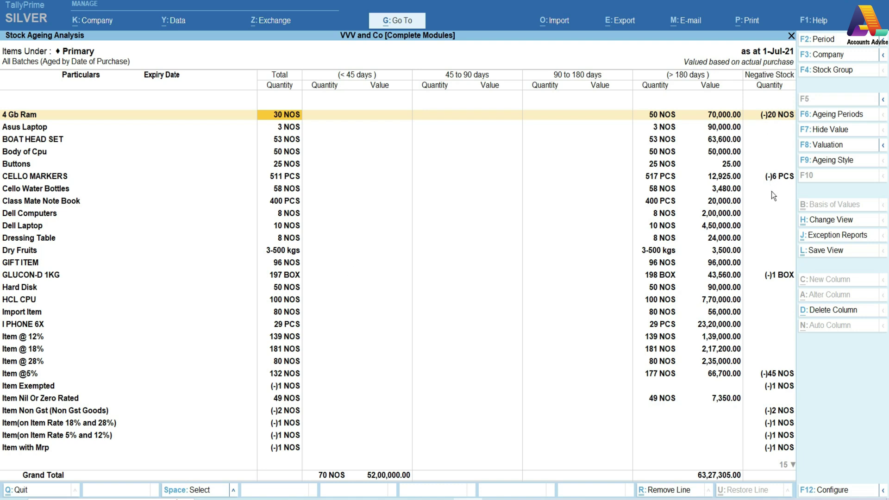
Add ageing periods of 180 to 200 and 200 to 250 days, leaving the one from 250 days open-ended.
click(829, 117)
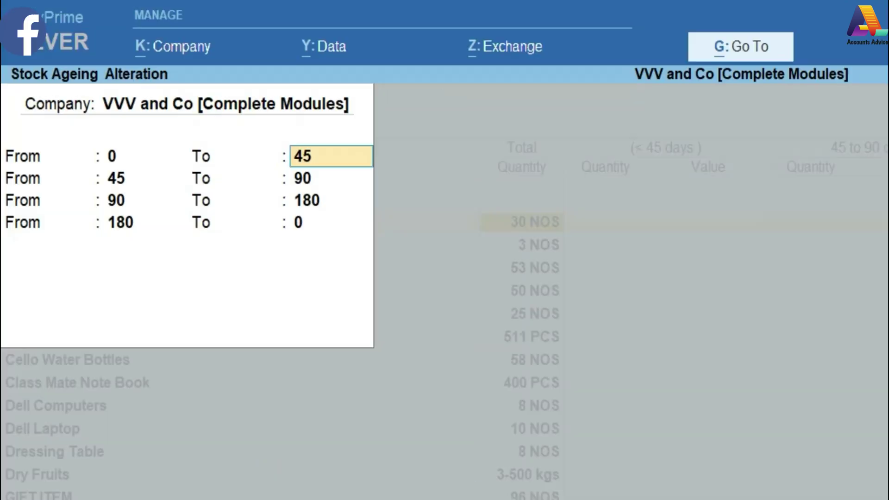
key(Return)
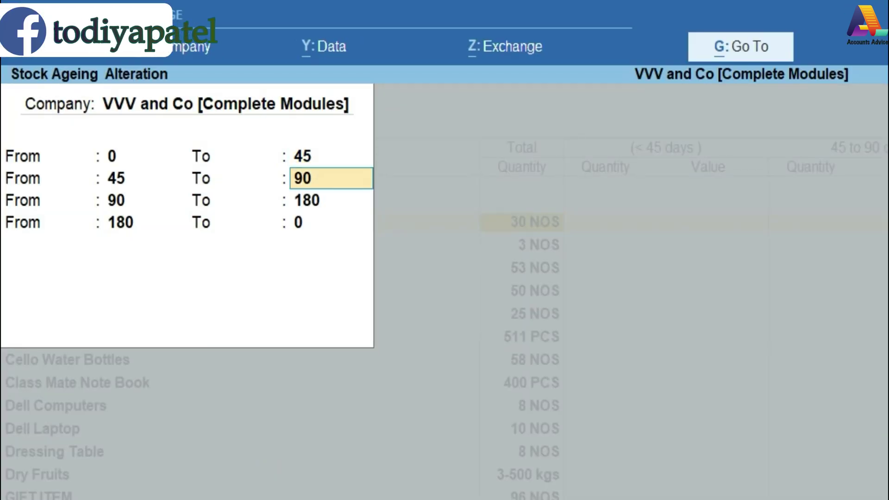
key(Return)
key(Return)
key(Return)
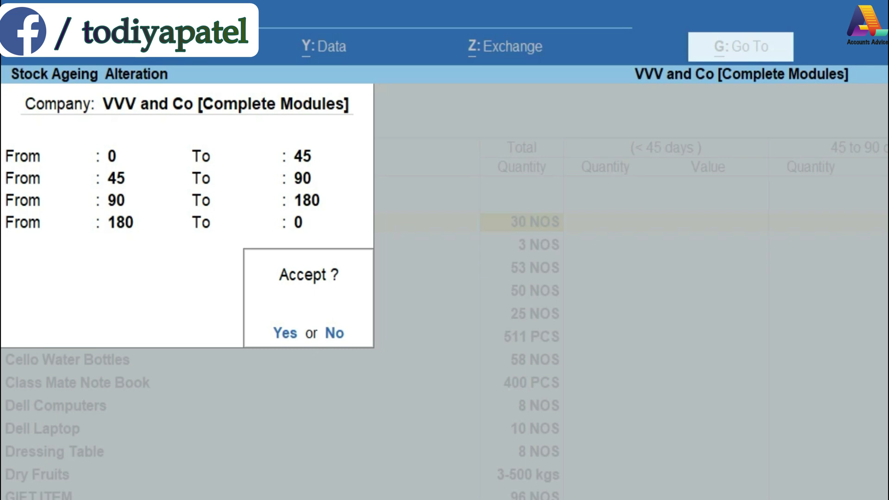
key(Escape)
key(Return)
key(Return)
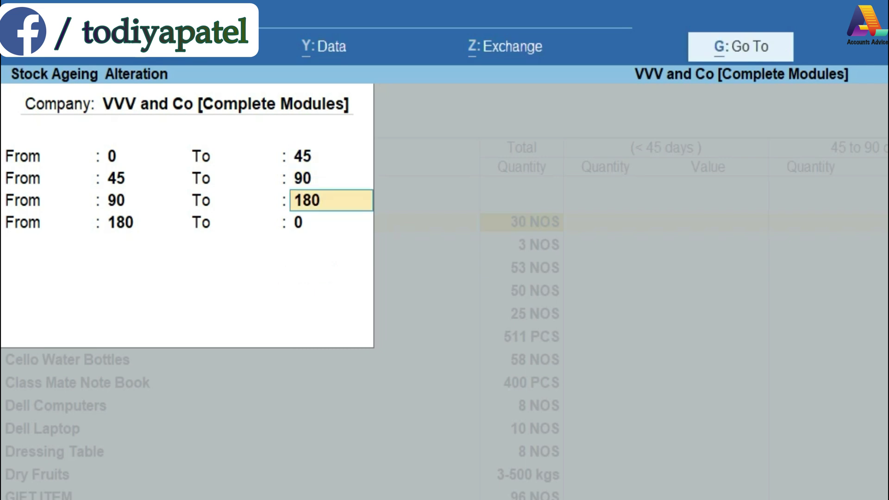
key(Return)
text(200)
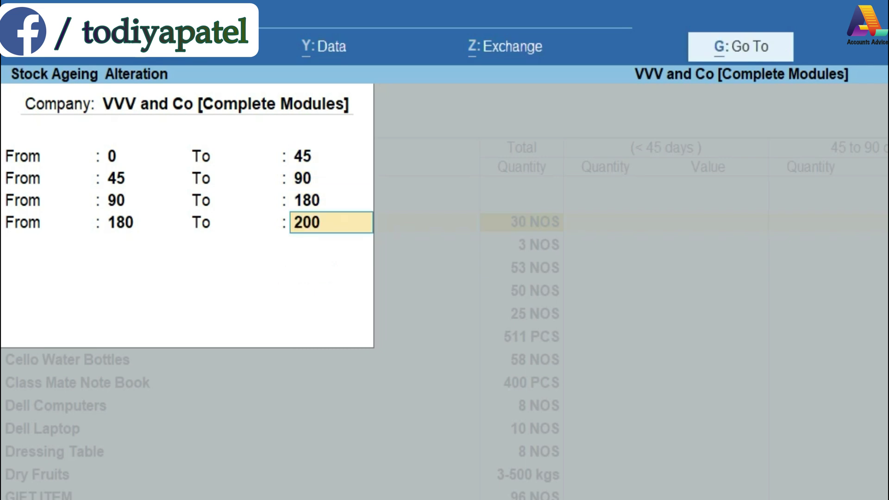
key(Return)
text(250)
key(Return)
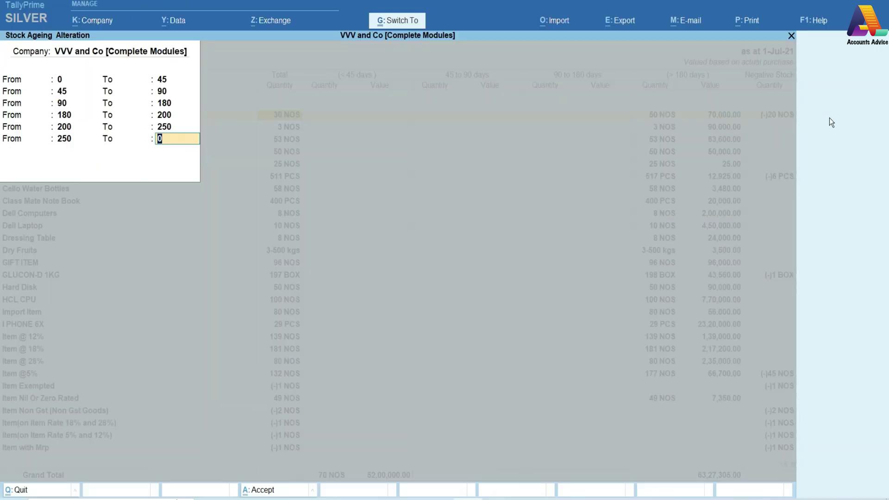
key(Return)
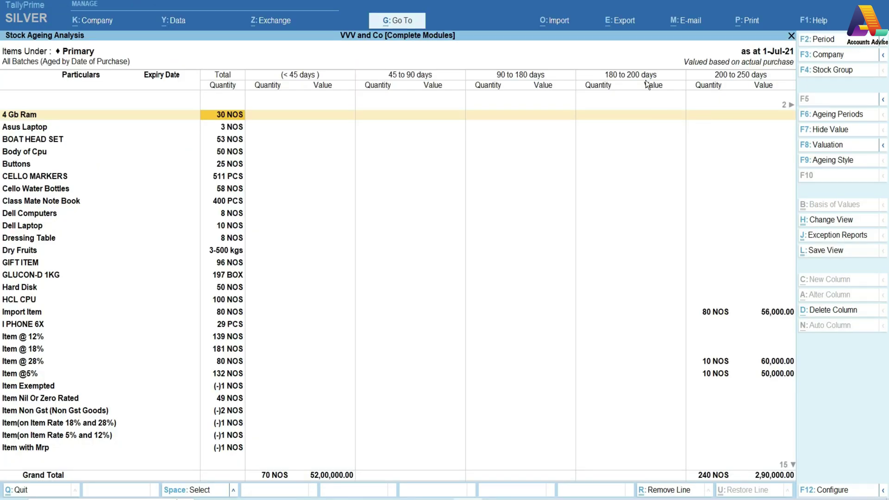
Examine the ageing period columns of 4 Gb Ram across to the over 250 days period.
key(Right)
key(Right)
key(Right)
key(Right)
key(Right)
key(Right)
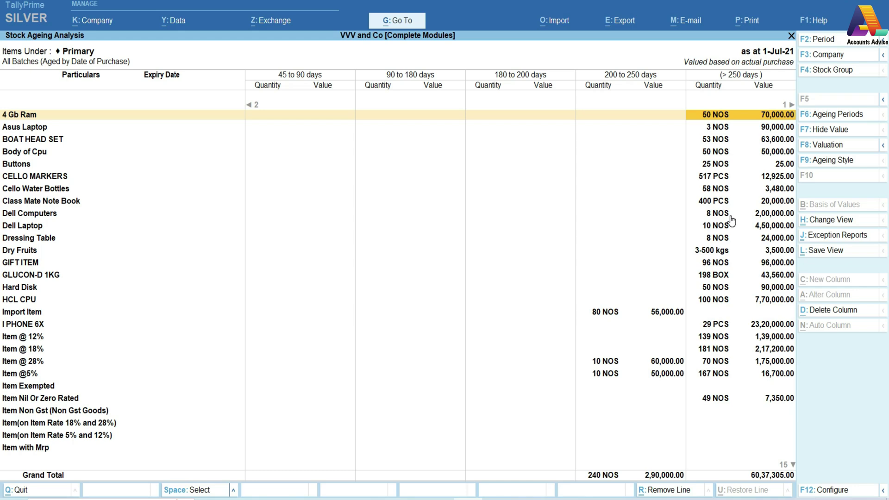
Set the ageing style of the Stock Ageing Analysis to To be Expired.
click(832, 162)
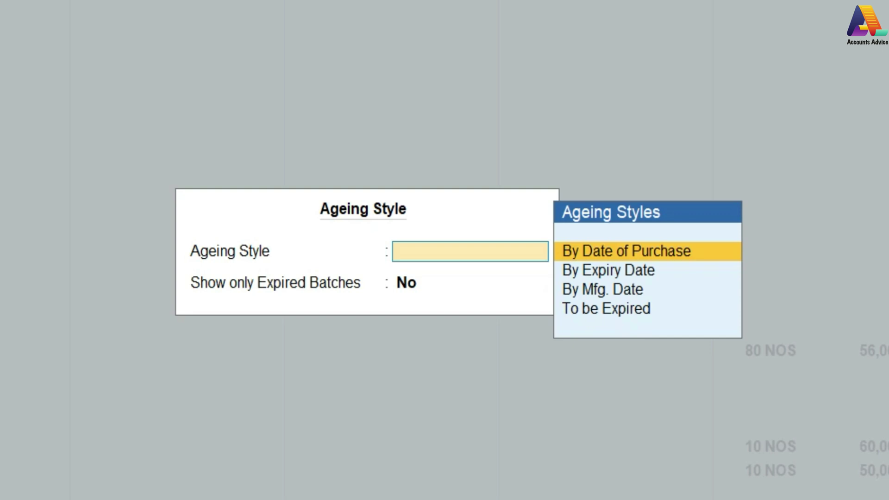
key(Down)
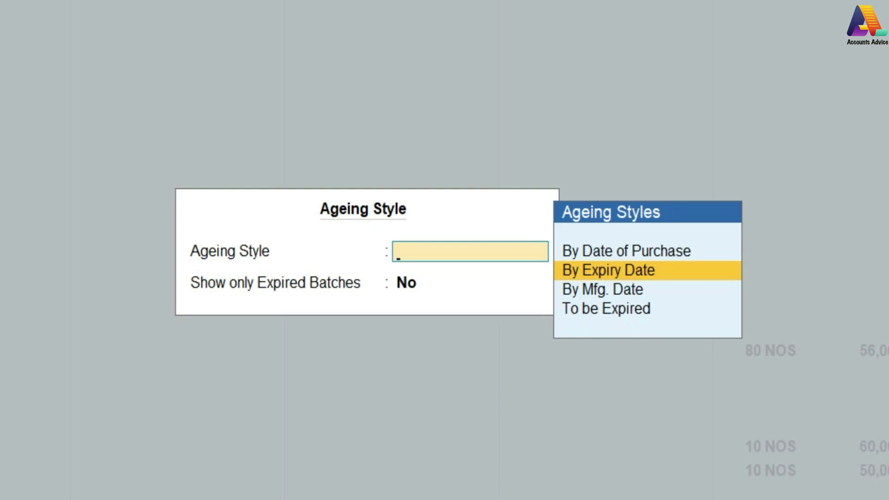
key(Down)
key(Down)
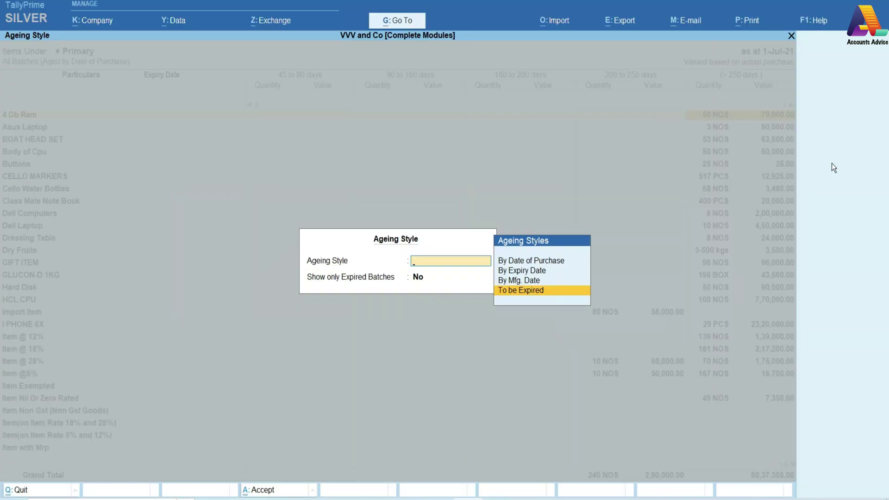
key(Return)
key(Return)
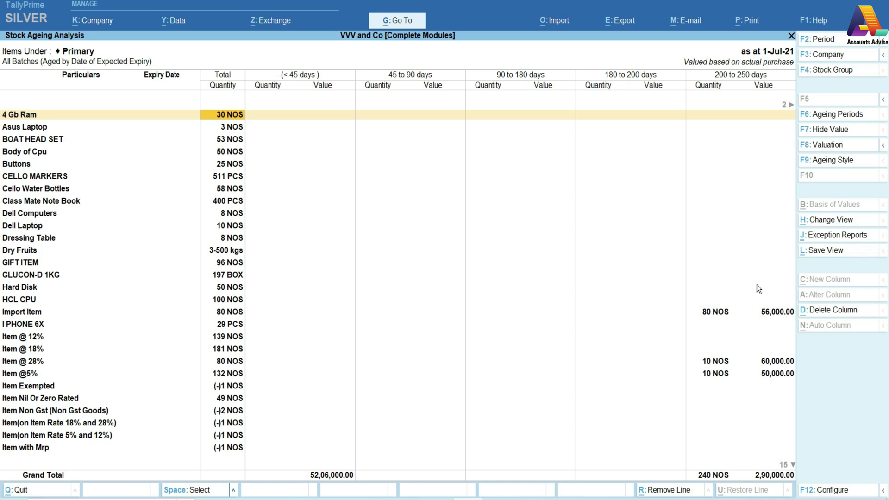
Examine the 200 to 250 days figures from Import Item down to Item @ 18%.
click(763, 317)
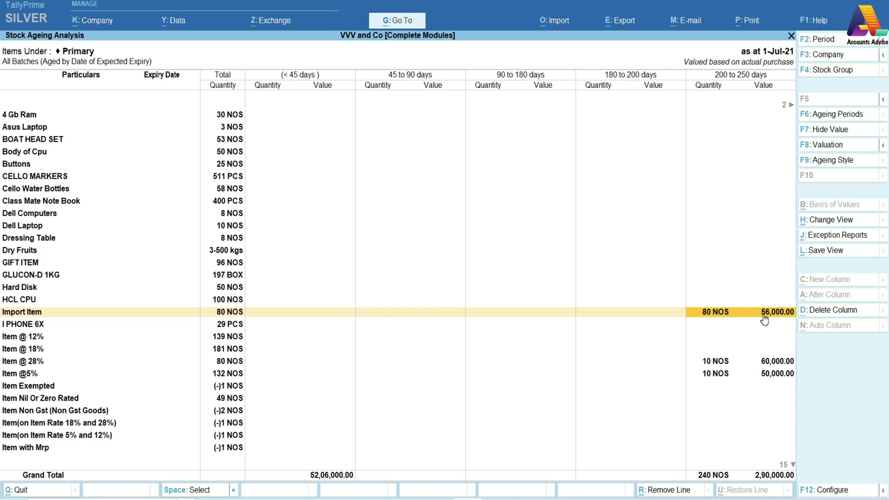
key(Down)
key(Down)
key(Down)
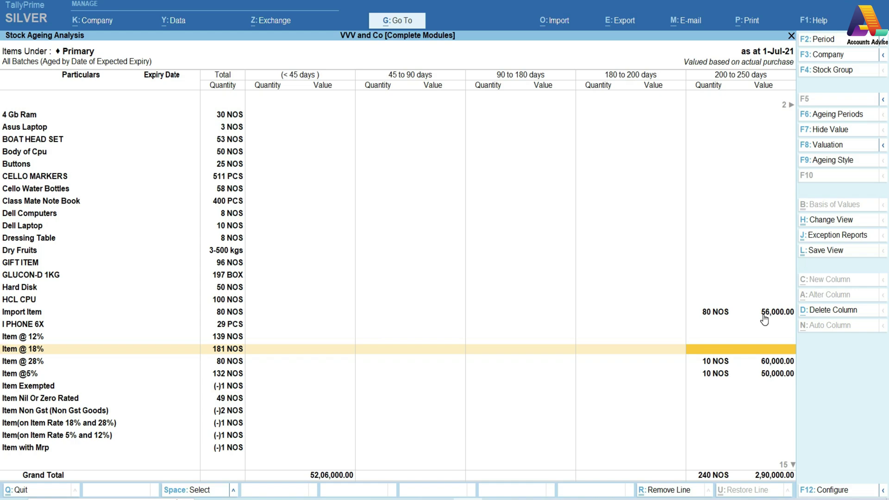
Leave the Stock Ageing Analysis and open the Statements of Accounts reports.
key(Escape)
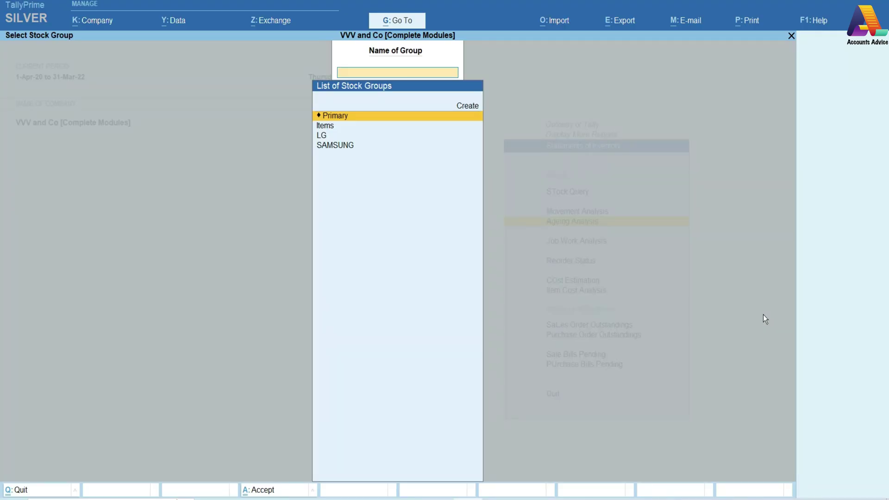
key(Escape)
key(Escape)
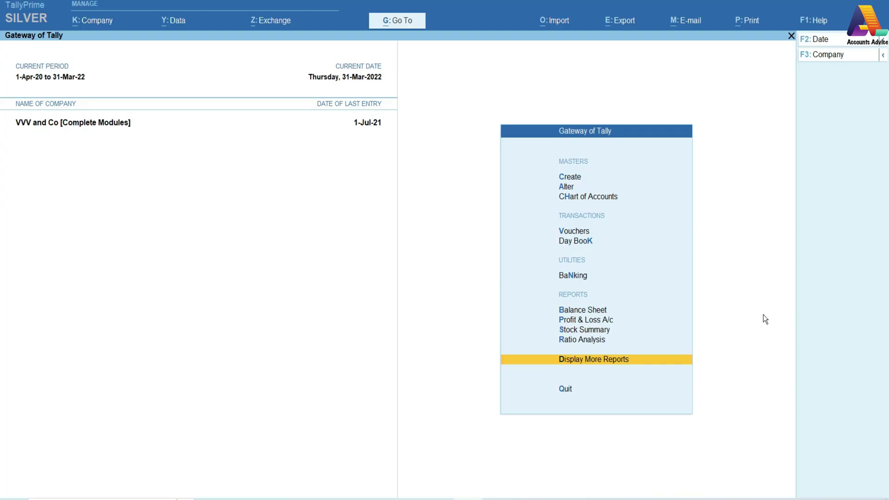
key(Return)
key(Down)
key(Down)
key(Down)
key(Down)
key(Down)
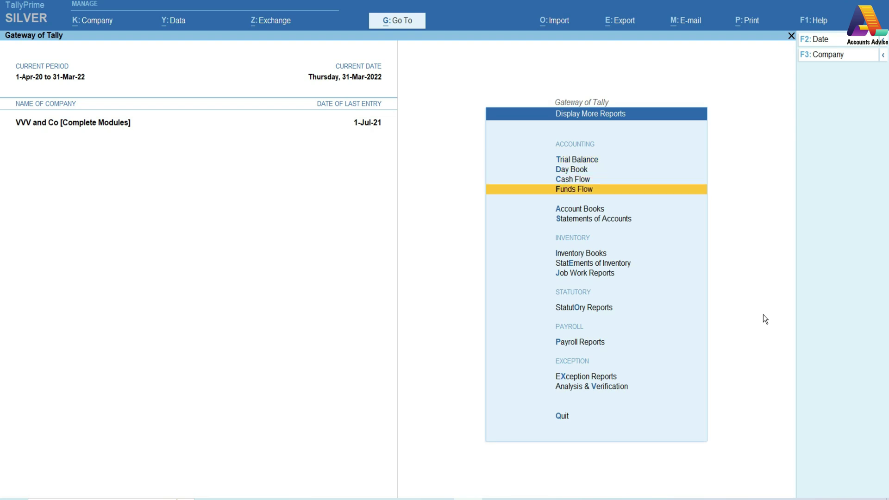
key(Return)
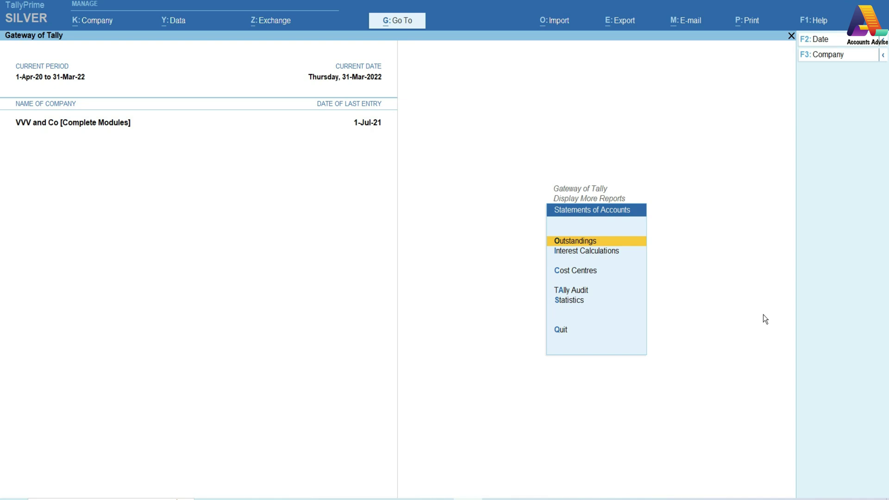
Open the outstanding Receivables report.
key(Return)
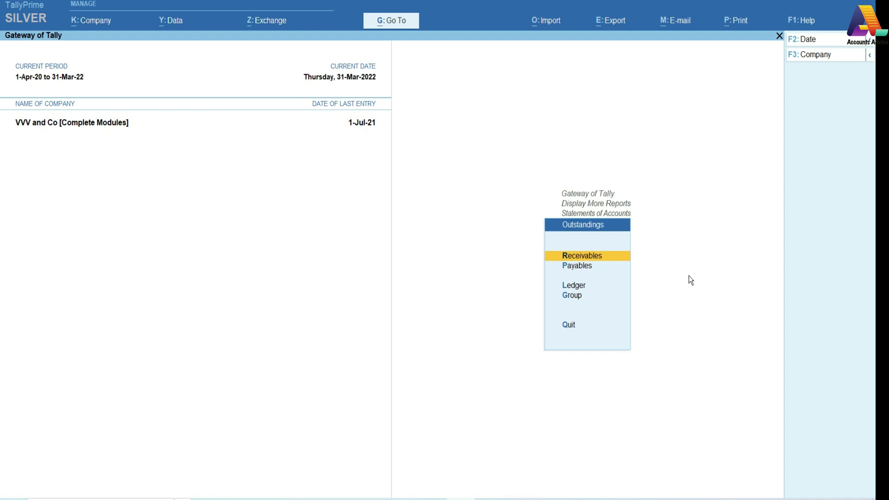
key(Down)
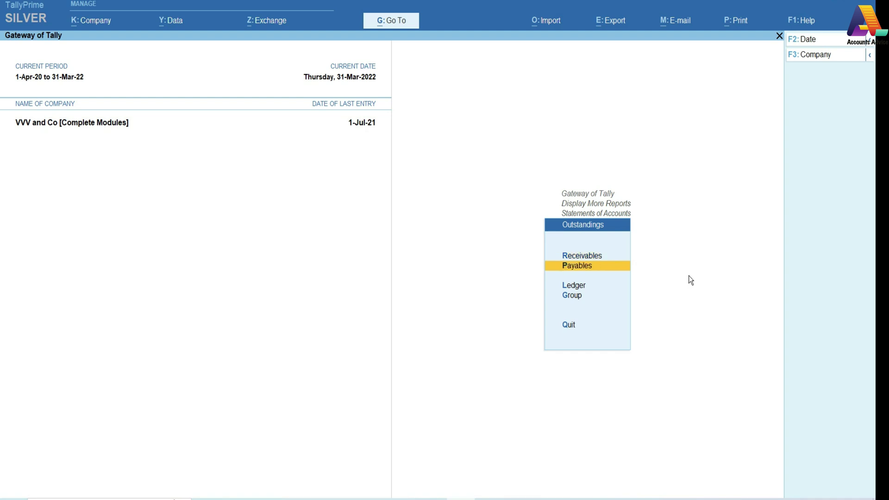
key(Down)
key(Down)
key(Up)
key(Up)
key(Up)
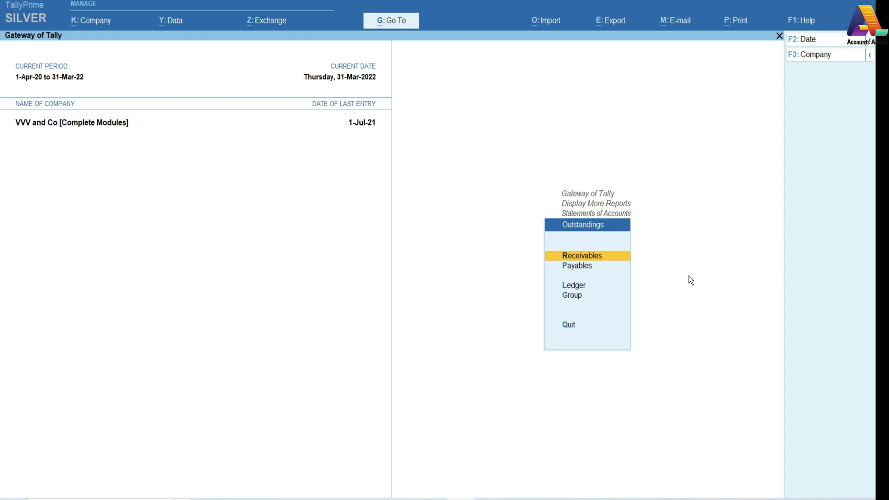
key(Return)
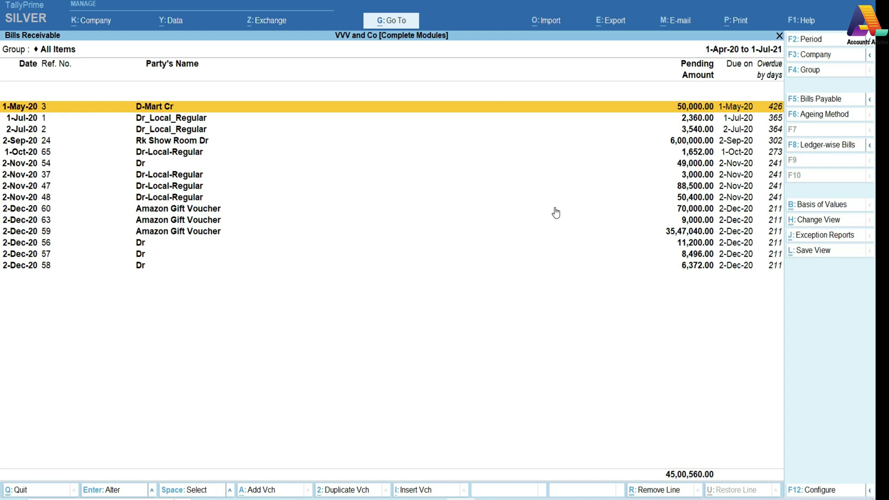
key(F2)
key(BackSpace)
key(Escape)
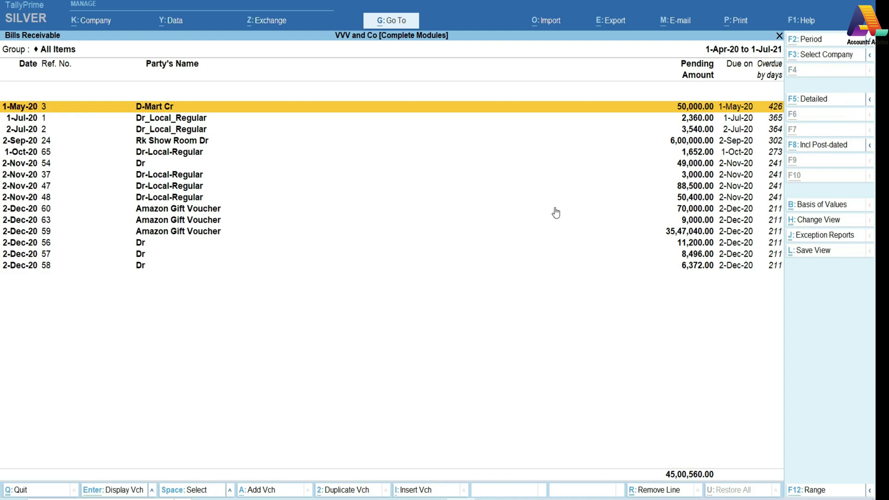
Show Bills Receivable in detailed view and examine the voucher and item details under each bill.
key(alt+F5)
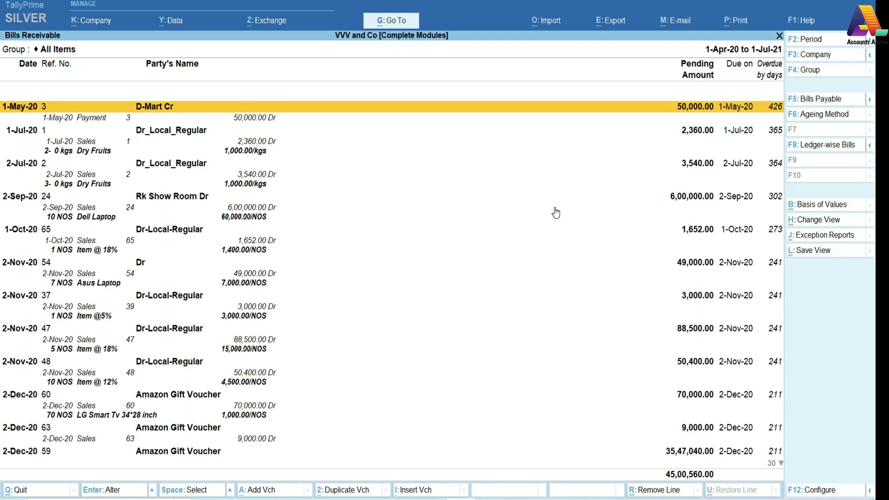
key(Down)
key(Down)
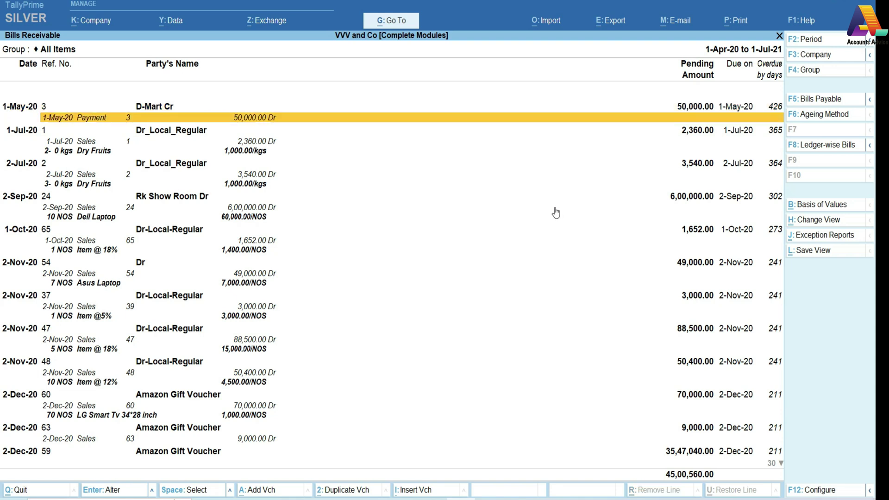
key(Down)
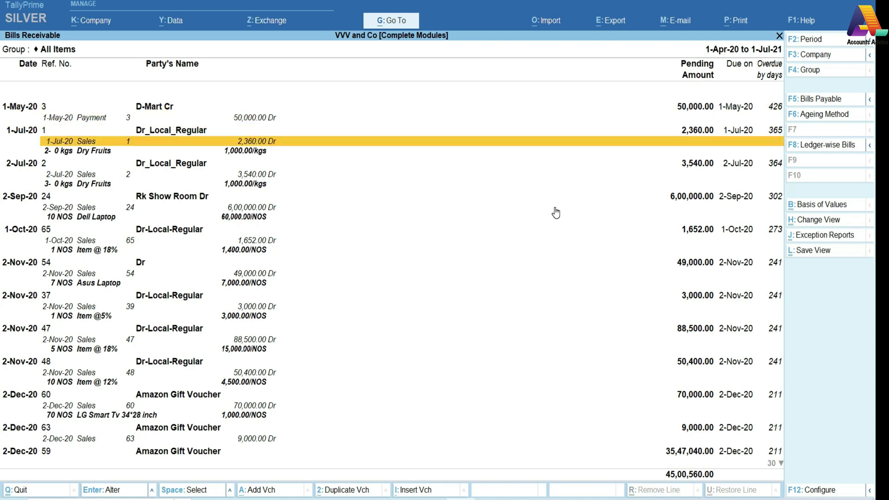
key(Down)
key(Down)
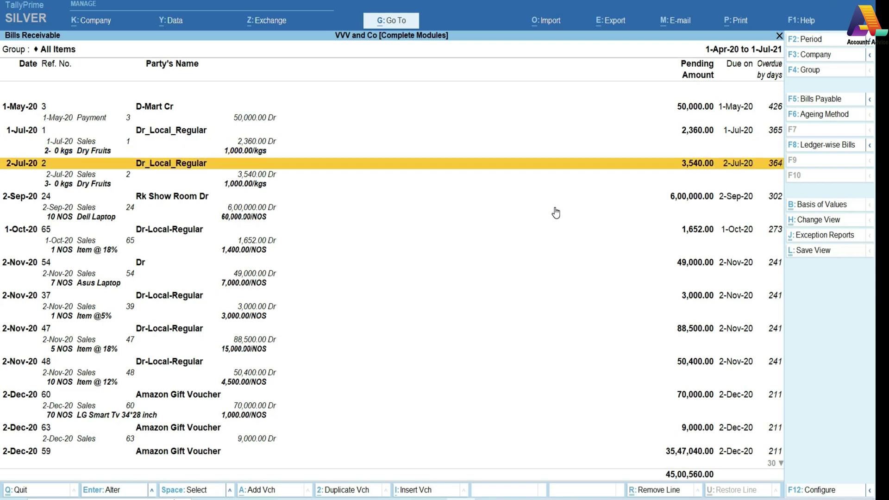
key(Down)
key(Down)
key(Down)
key(Down)
key(Down)
key(Down)
key(Down)
key(Down)
key(Down)
key(Down)
key(Down)
key(Down)
key(Down)
key(Down)
key(Up)
key(Up)
key(Up)
key(Up)
key(Up)
key(Up)
key(Up)
key(Up)
key(Up)
key(Up)
key(Up)
key(Up)
key(Up)
key(Up)
key(Up)
key(Up)
key(Up)
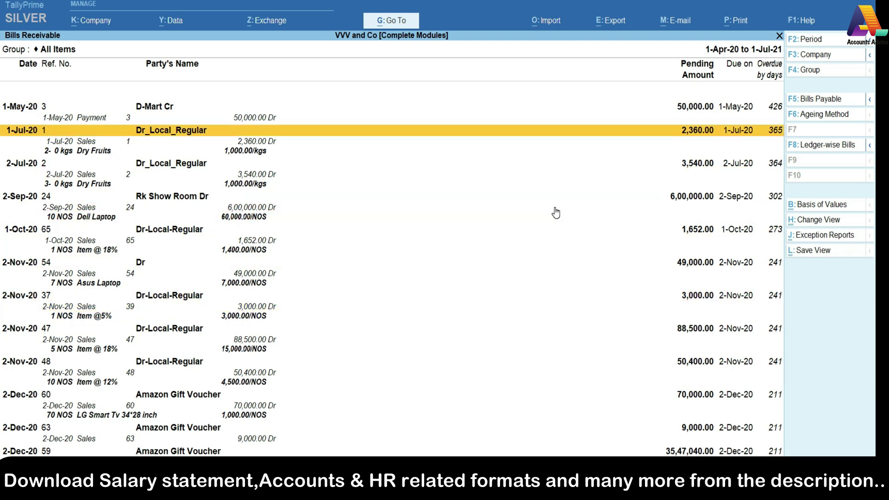
Return Bills Receivable to the condensed view and look through the pending bills of each party.
key(alt+F5)
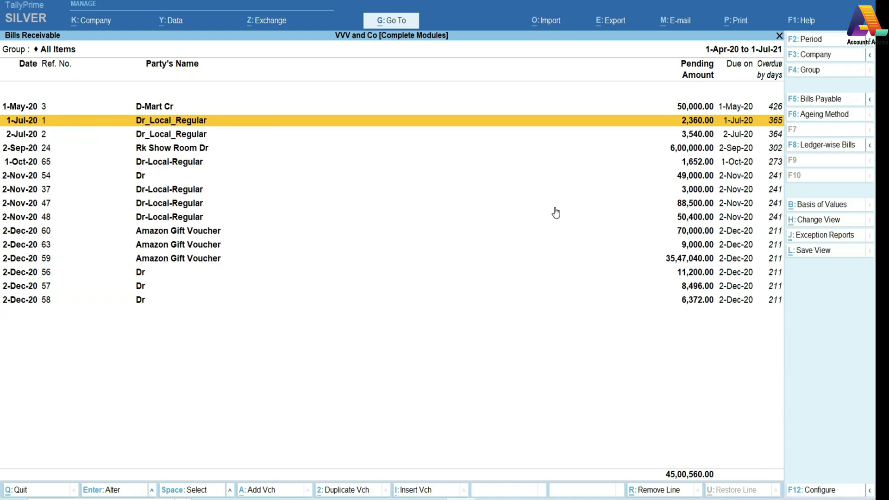
key(Down)
key(Down)
key(Down)
key(Down)
key(Down)
key(Down)
key(Down)
key(Down)
key(Down)
key(Down)
key(Down)
key(Down)
key(Down)
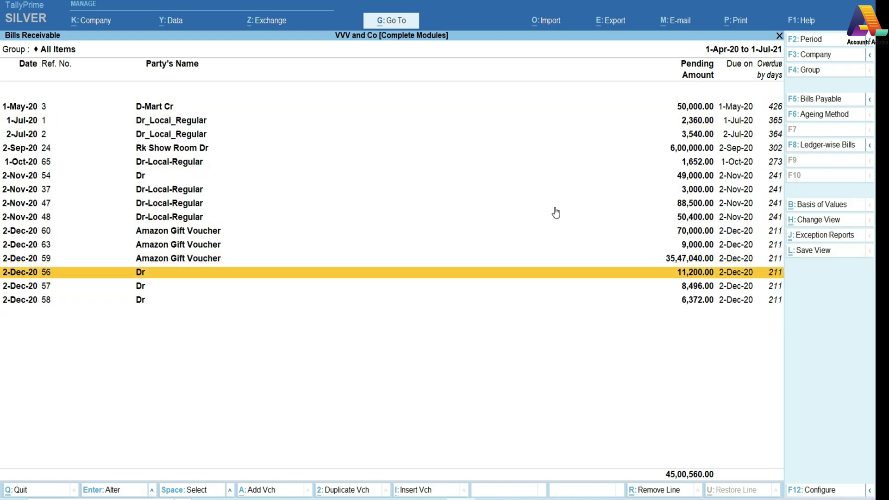
key(Up)
key(Up)
key(Up)
key(Up)
key(Up)
key(Down)
key(Down)
key(Down)
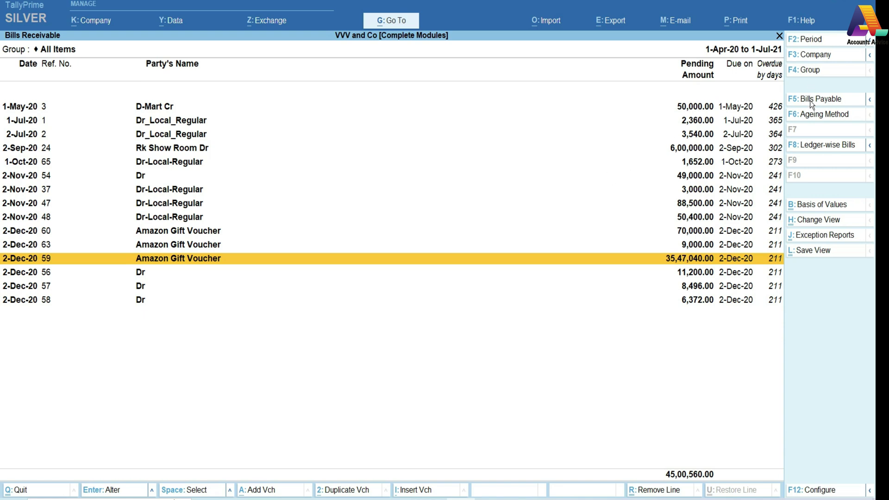
View the receivable bills ledger-wise and switch back to the bill-wise list.
click(827, 146)
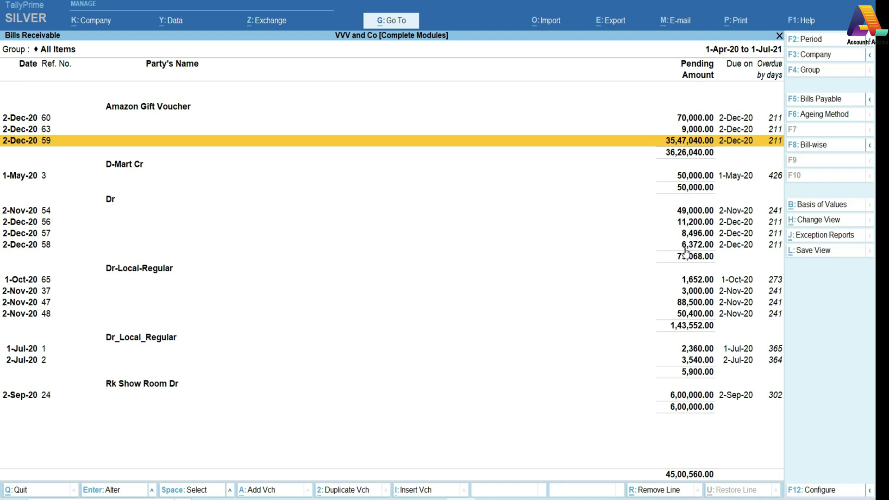
click(831, 147)
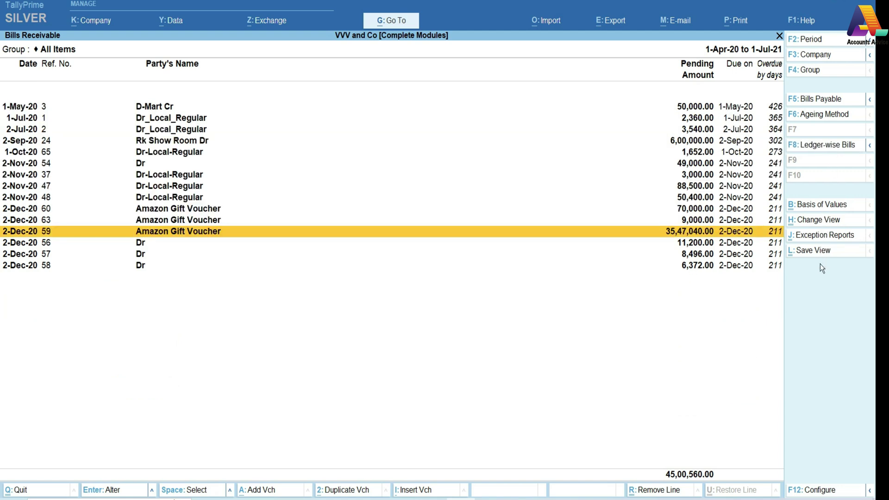
Open the outstanding Payables report and arrange its bills ledger-wise.
key(Escape)
key(Down)
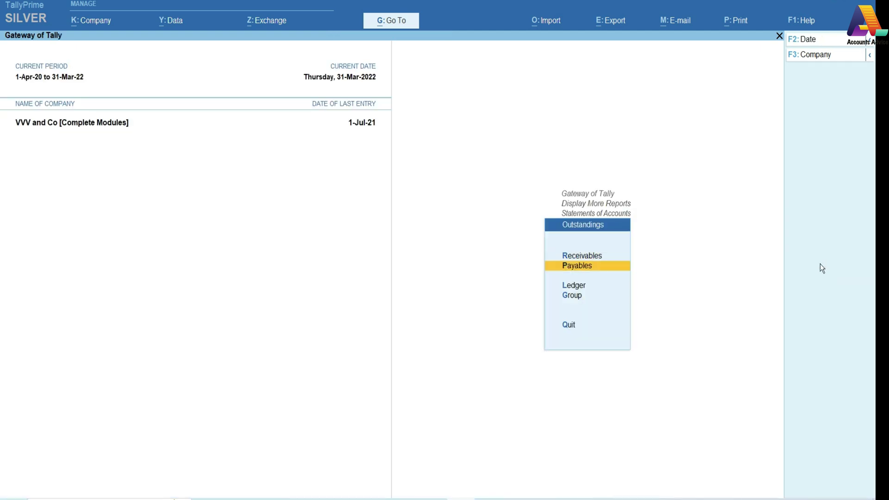
key(Return)
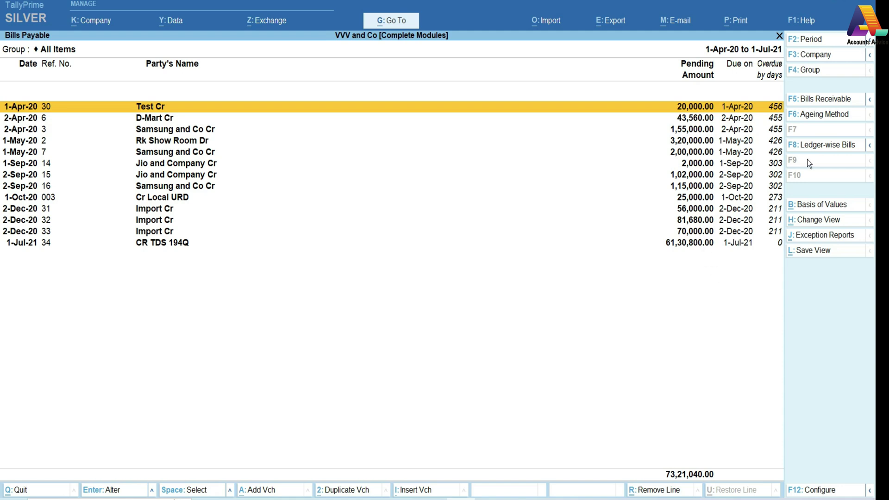
click(818, 146)
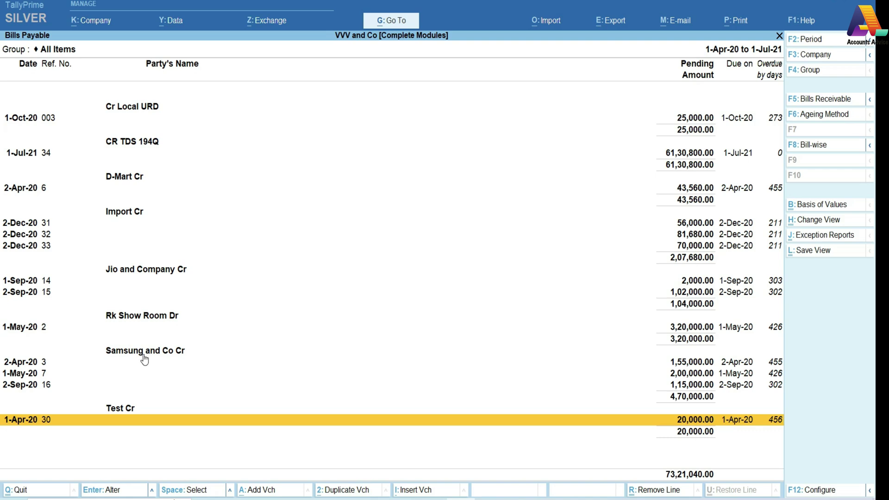
Open the Ledger outstandings for Amazon Gift Voucher and review its bills down to the On Account entry.
key(Escape)
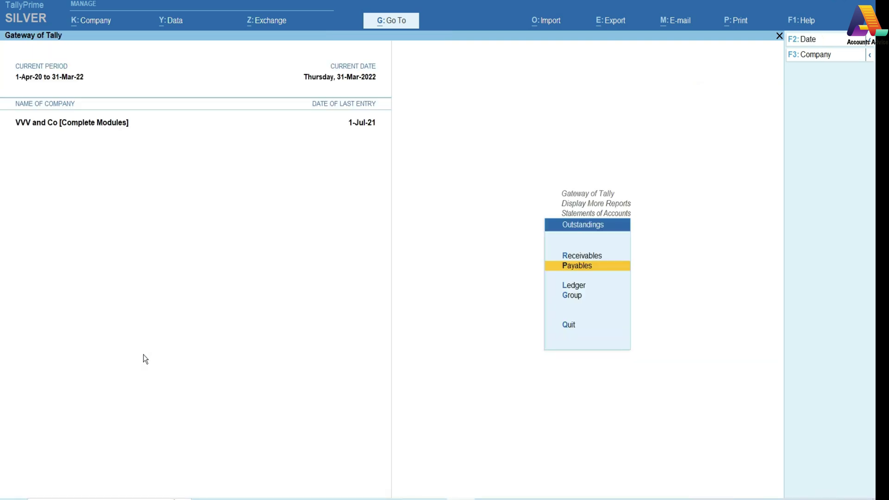
key(Down)
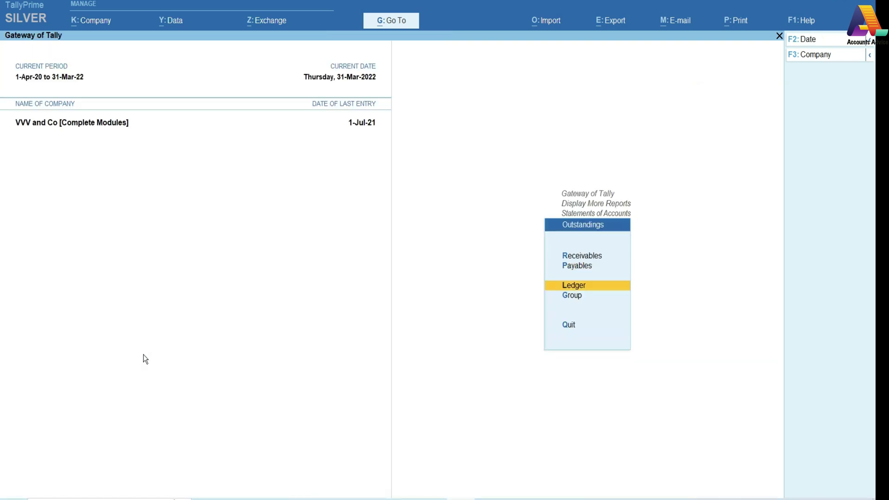
key(Return)
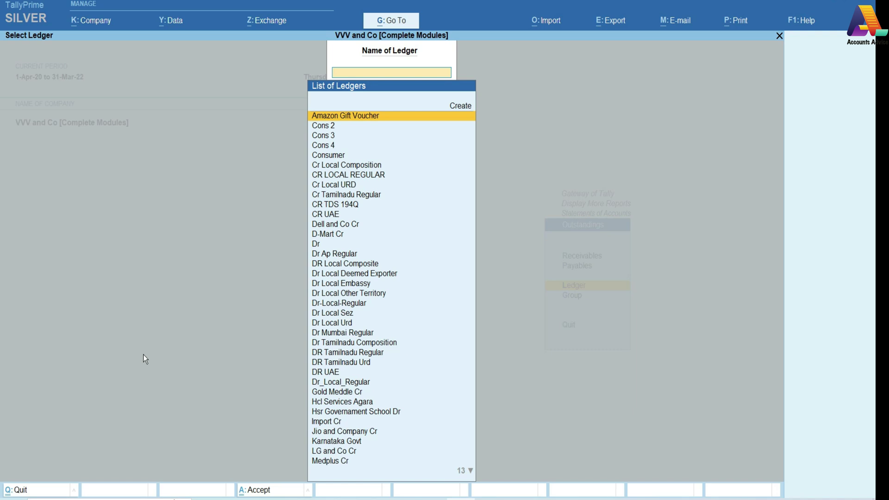
key(Return)
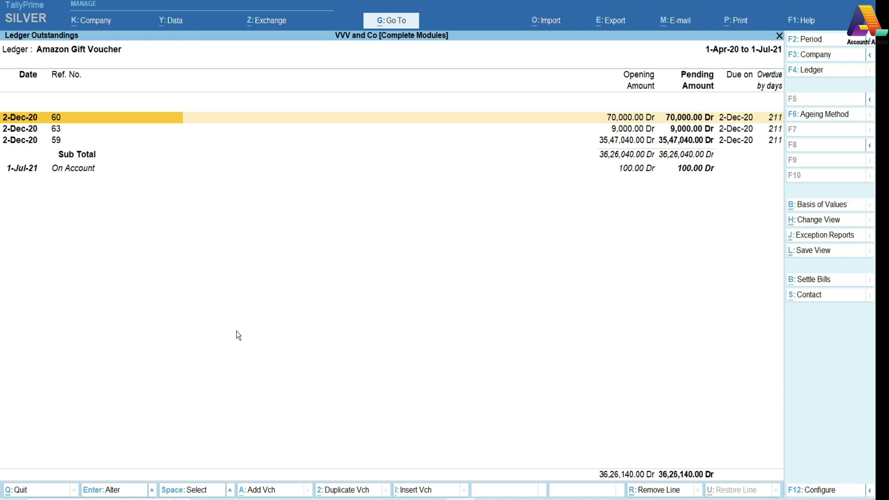
key(Down)
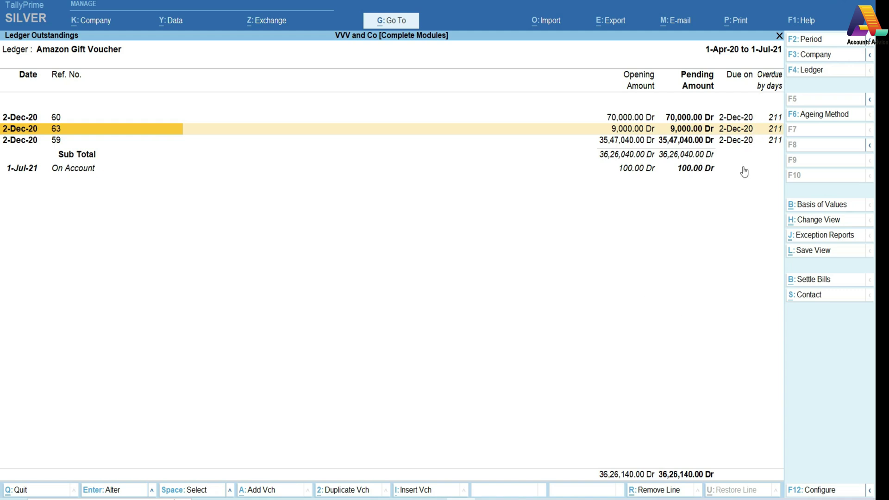
key(Down)
key(Down)
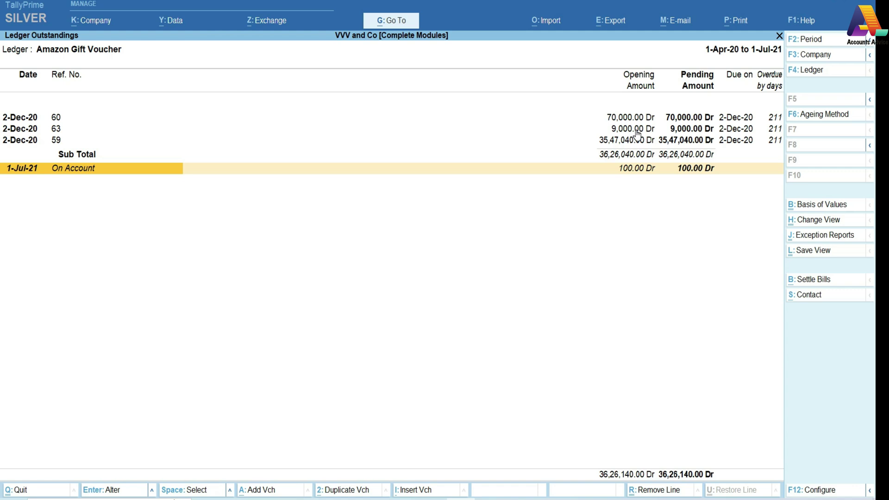
Leave the Ledger outstandings and open the Group outstandings for Sundry Debtors.
key(Escape)
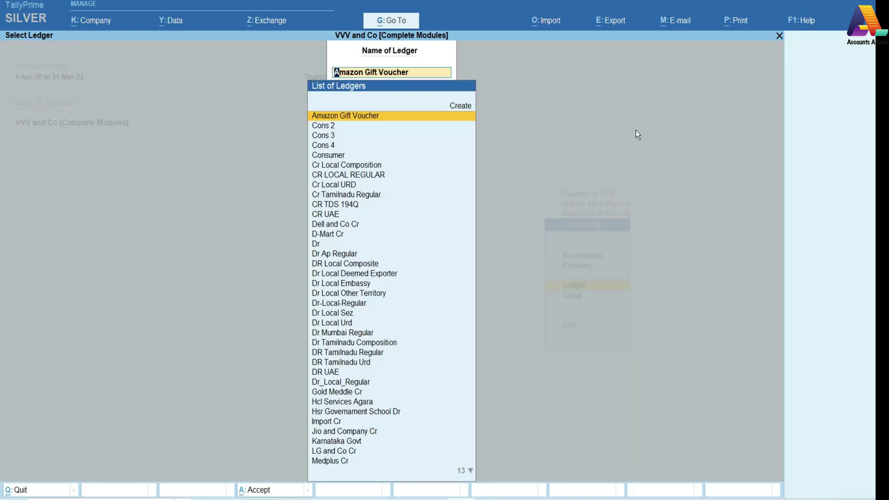
key(Escape)
key(Down)
key(Return)
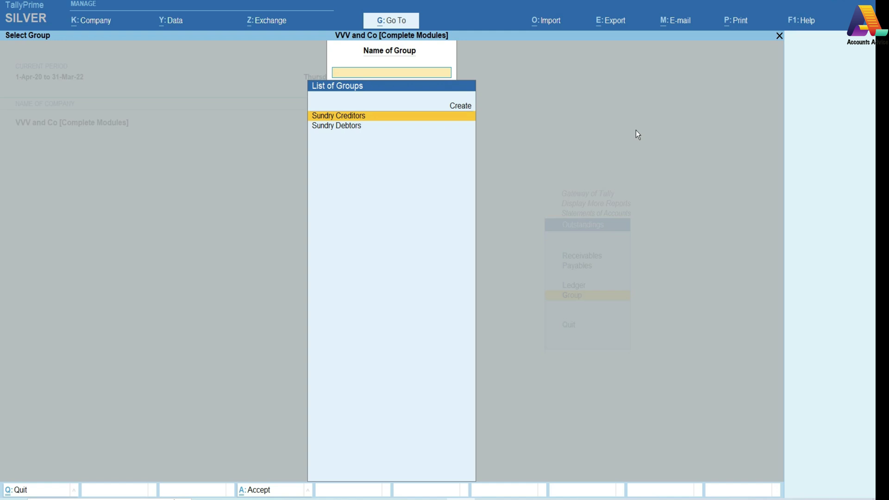
key(Down)
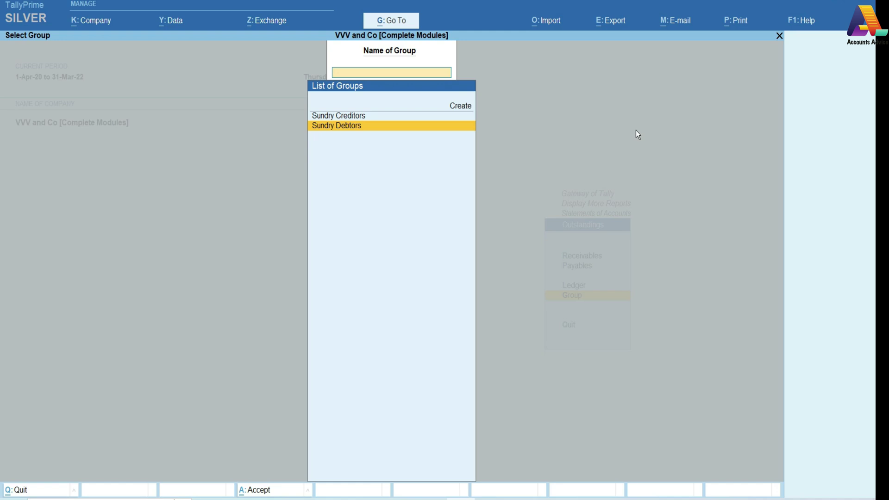
key(Return)
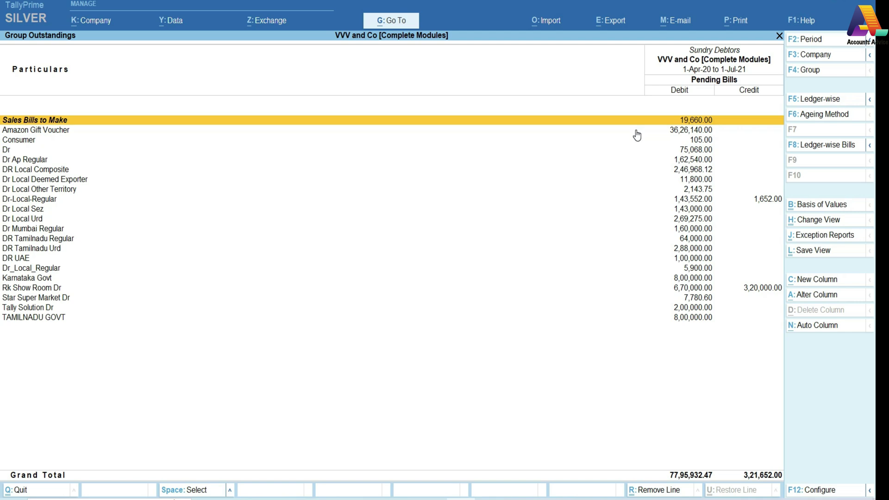
View the pending bills of Amazon Gift Voucher from the Sundry Debtors outstandings and return to the group report.
key(Down)
key(Down)
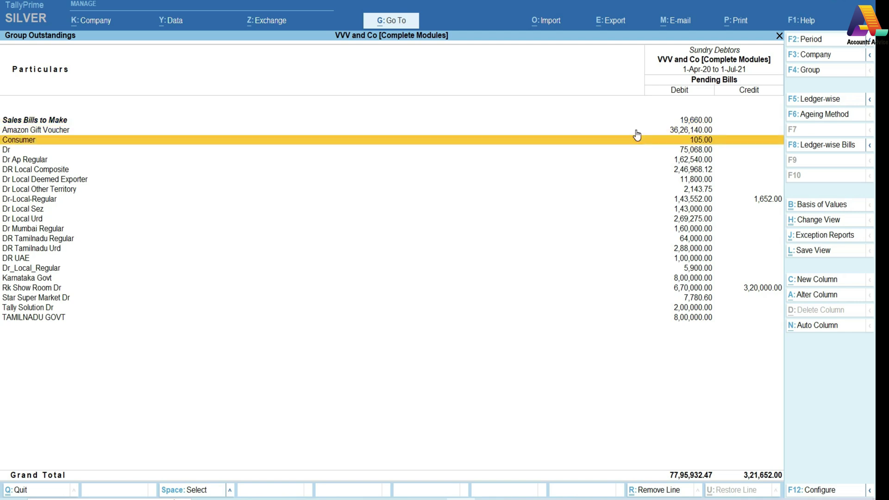
key(Up)
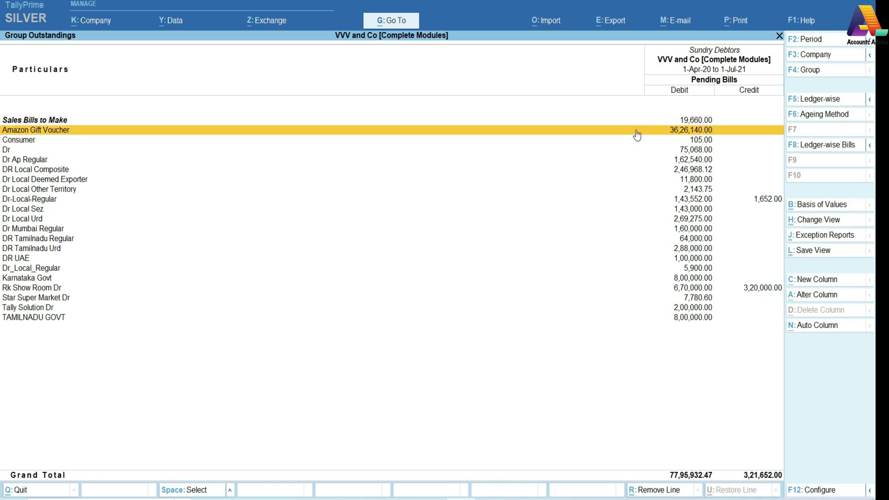
key(Return)
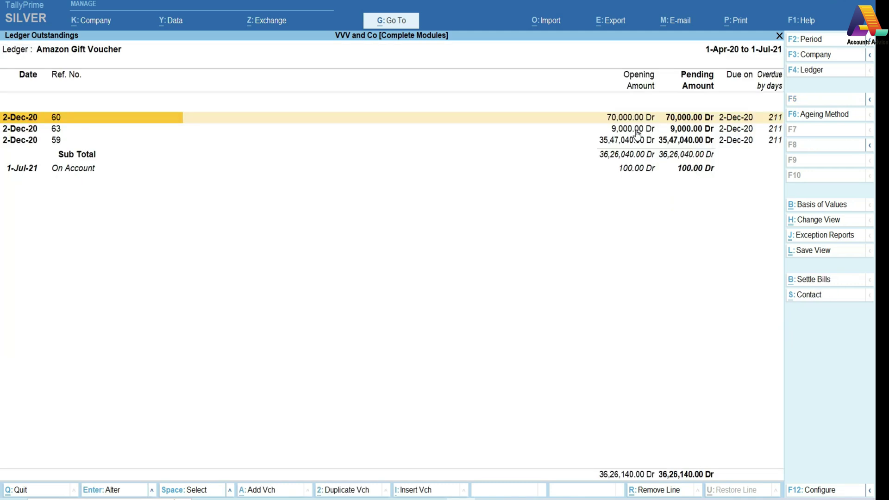
key(Escape)
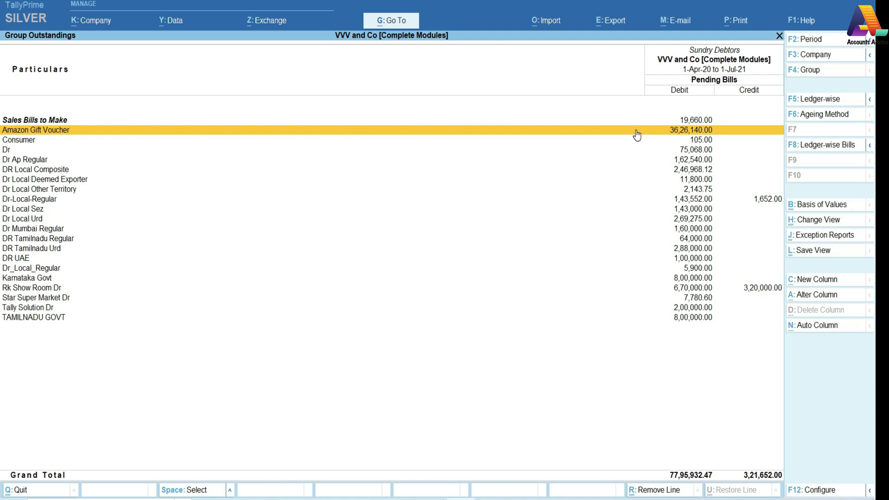
Leave the outstandings reports and open the Statements of Inventory reports.
key(Escape)
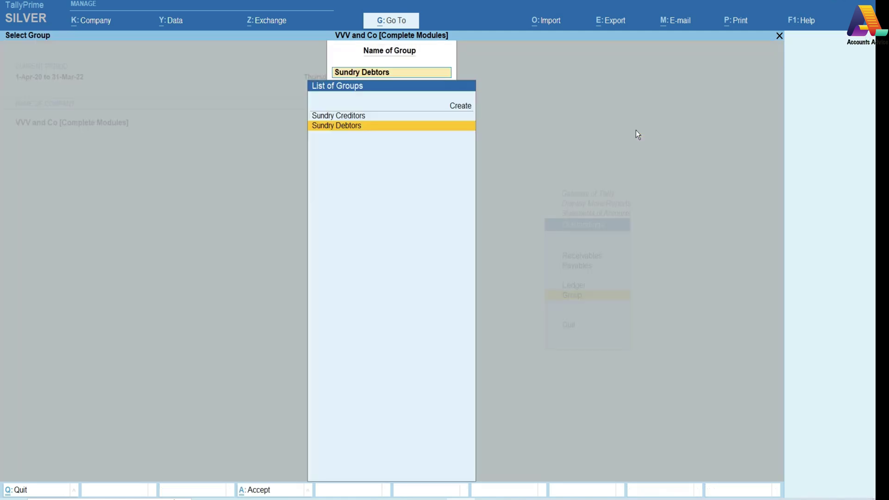
key(Escape)
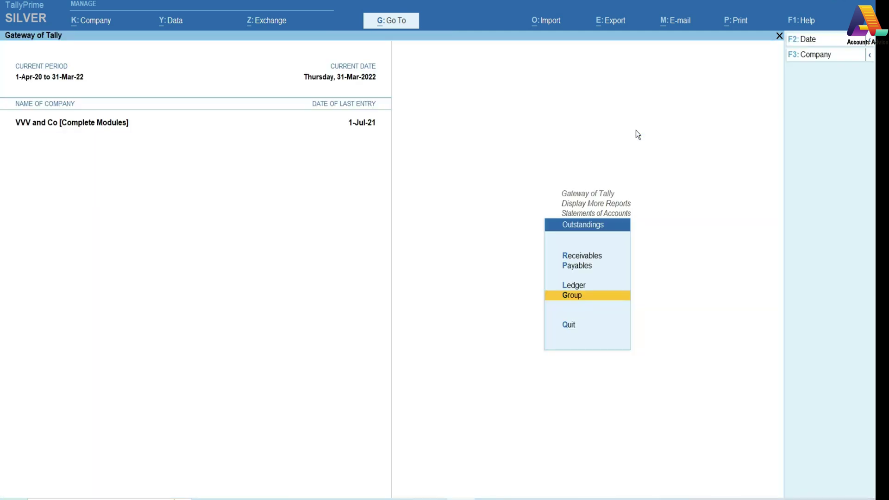
key(Escape)
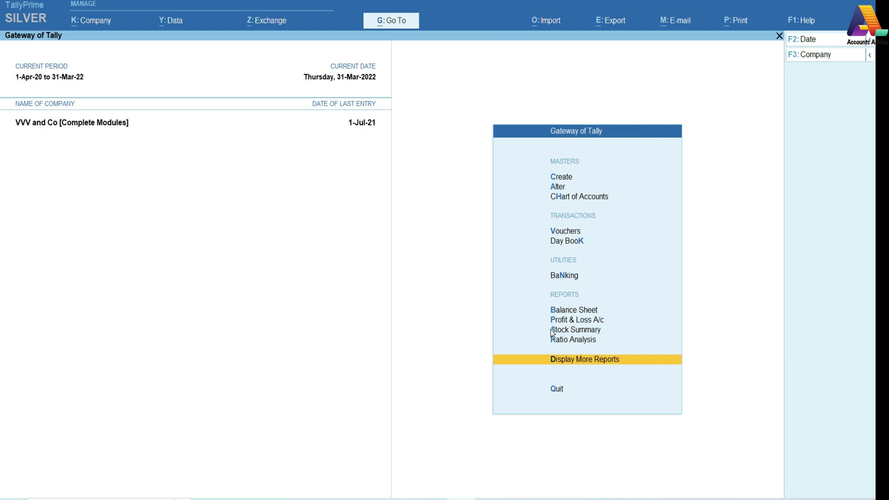
key(Return)
key(Down)
key(Down)
key(Down)
key(Down)
key(Down)
key(Down)
key(Down)
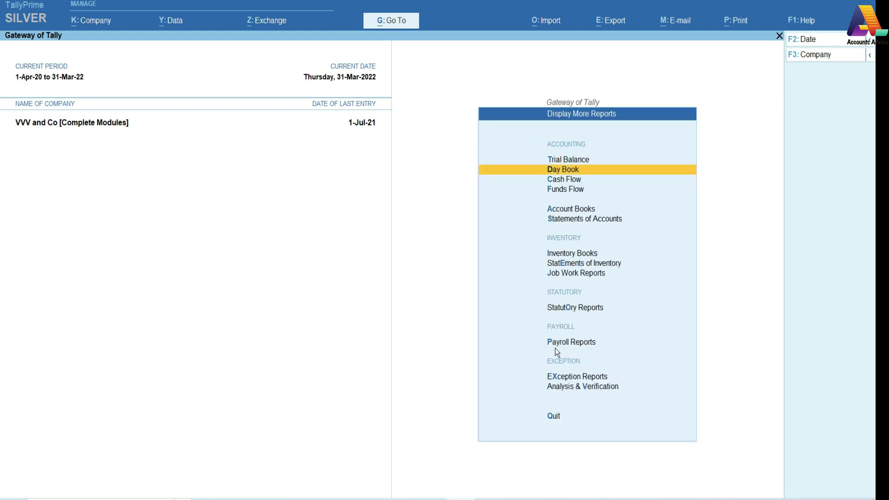
key(Return)
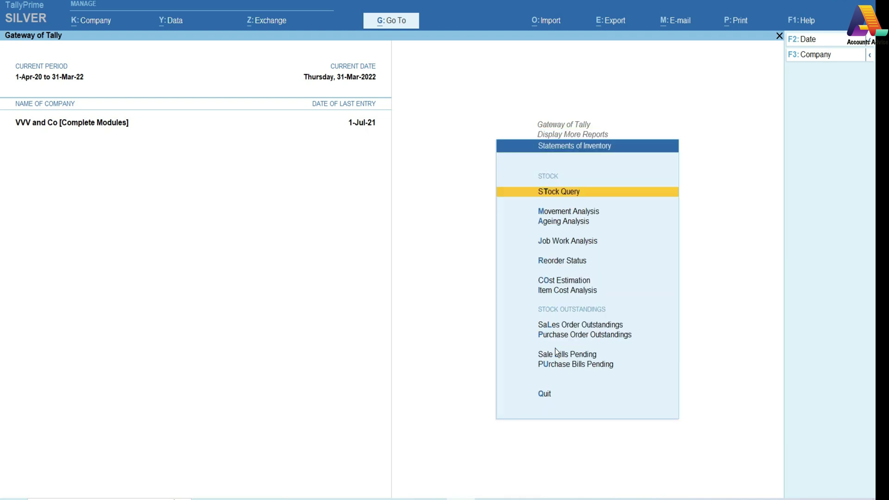
Open the Sales Order Outstandings options from the Statements of Inventory.
key(Down)
key(Down)
key(Down)
key(Down)
key(Down)
key(Down)
key(Down)
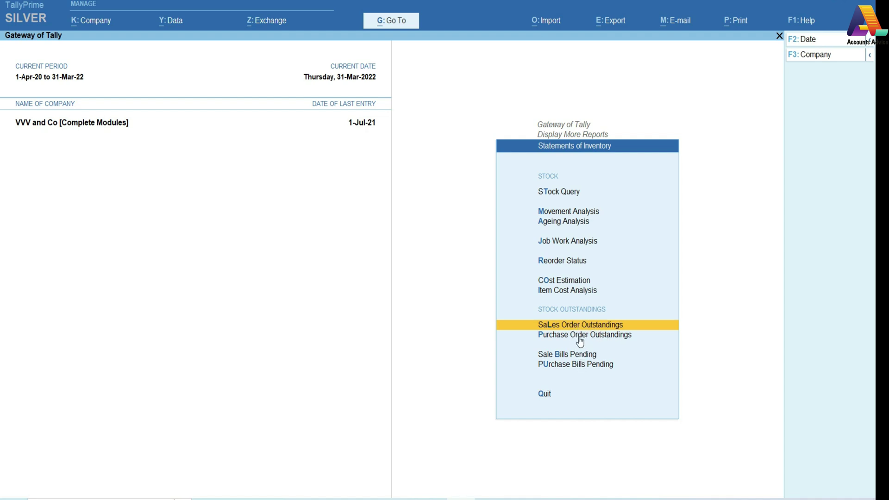
key(Down)
key(Down)
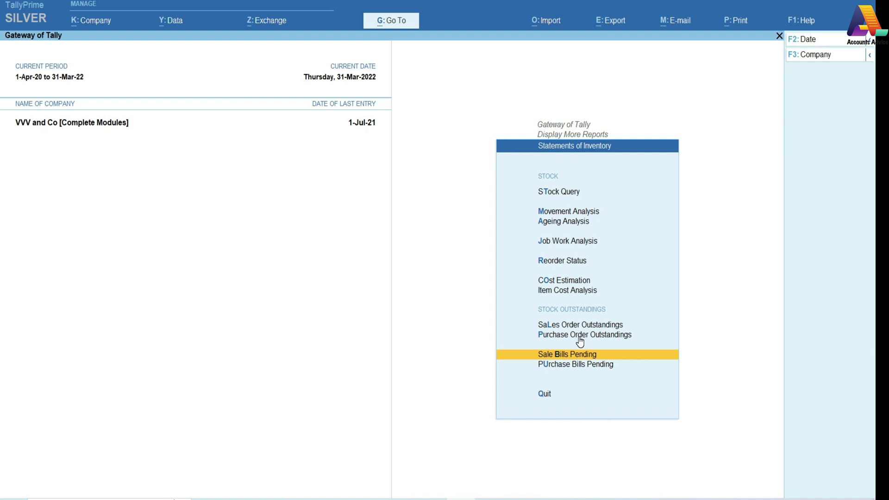
key(Down)
key(Up)
key(Up)
key(Up)
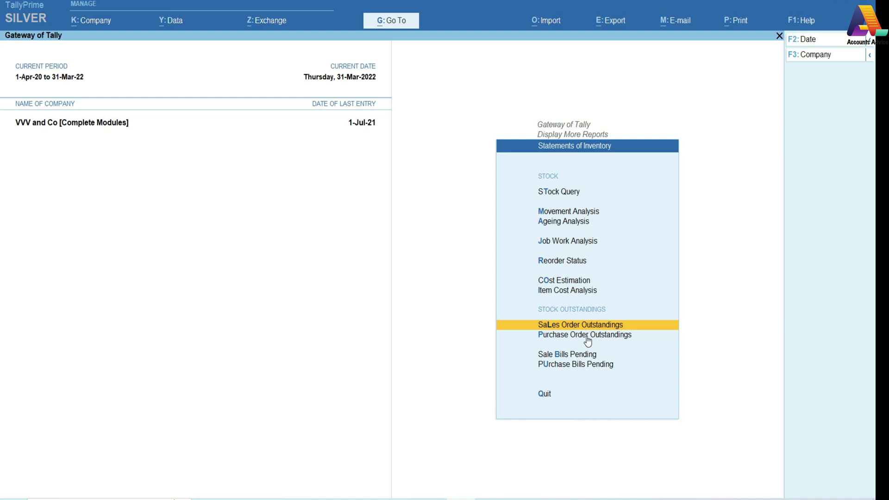
key(Return)
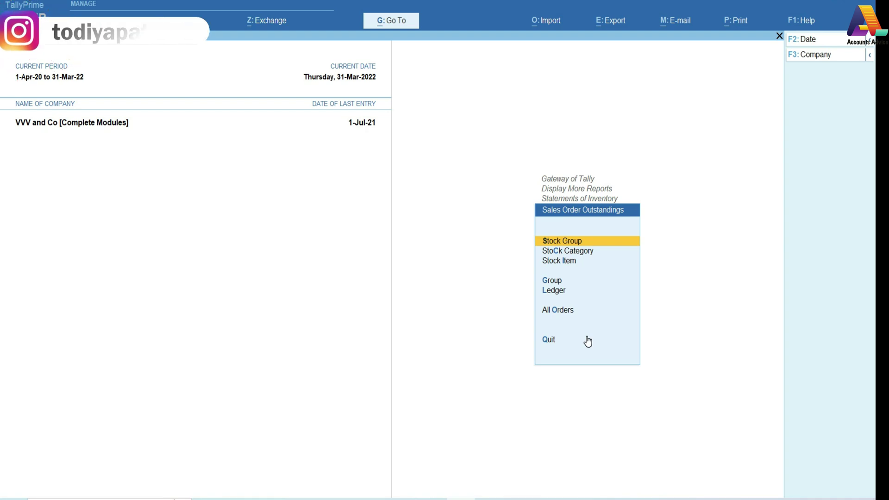
Display all outstanding sales orders and review the entries down to the JIO DONGLES order.
key(Down)
key(Down)
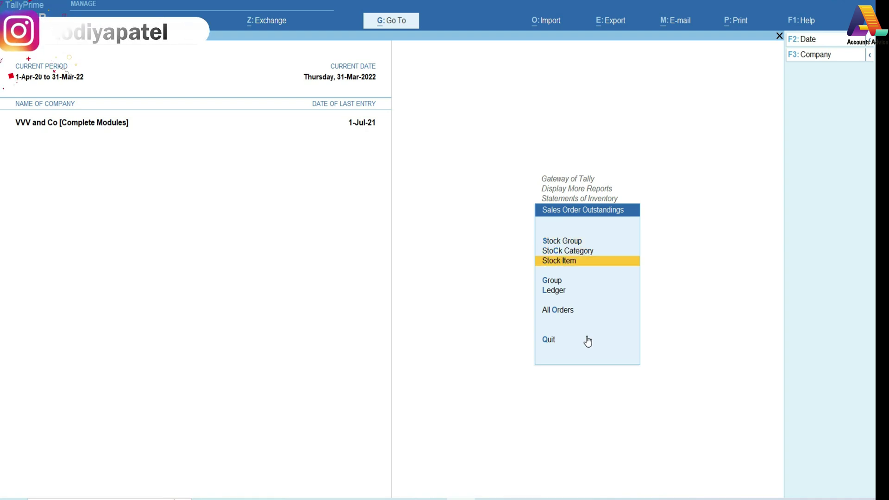
key(Down)
key(Down)
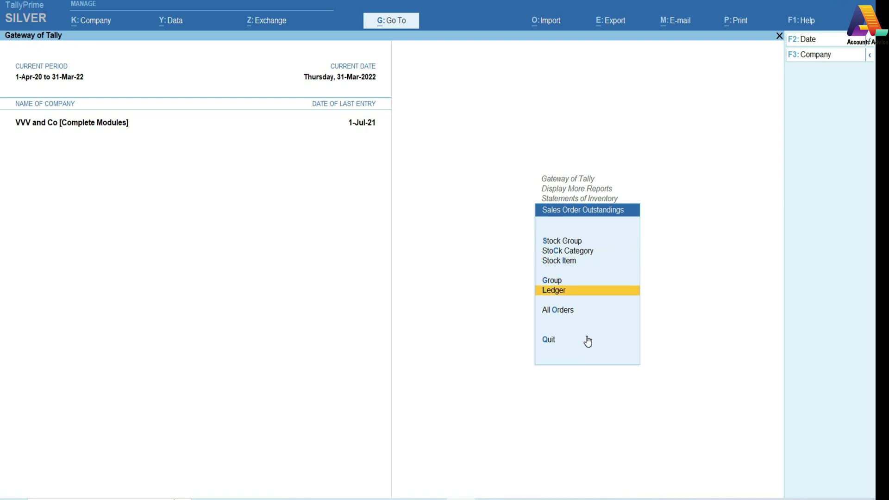
key(Down)
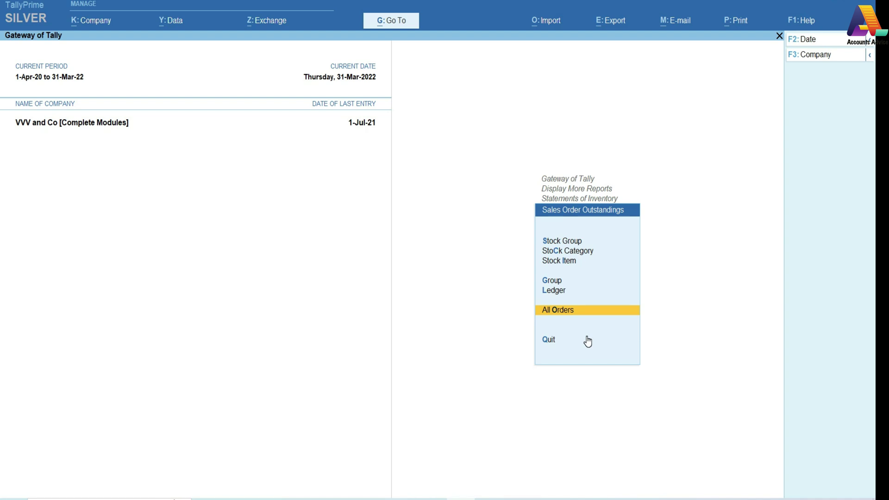
key(Return)
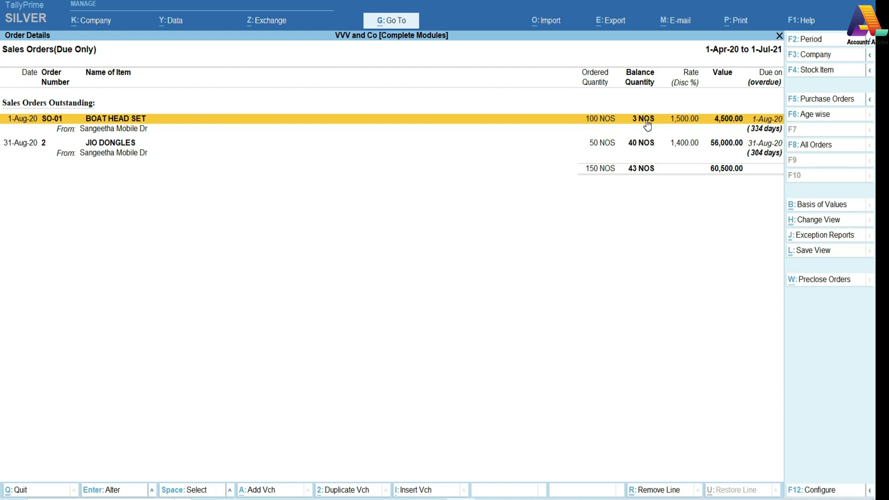
key(Down)
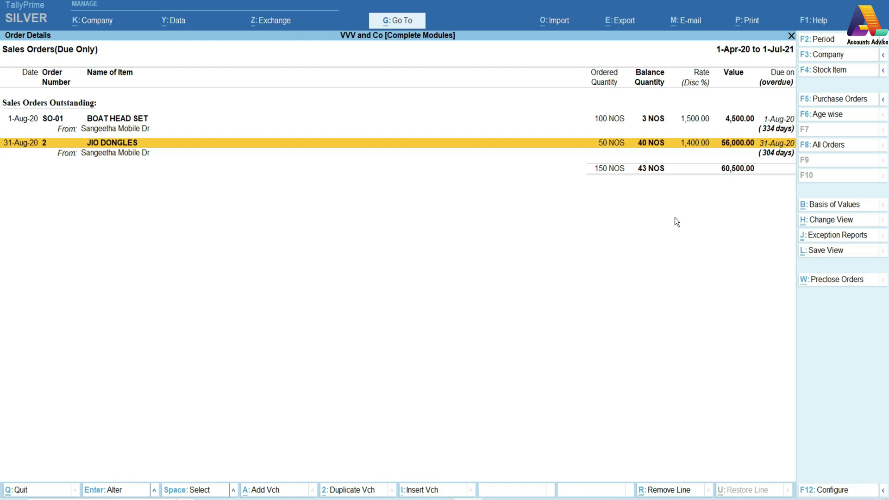
Pre-close 2 NOS of the BOAT HEAD SET sales order SO-01 with the reason Not-required.
click(657, 126)
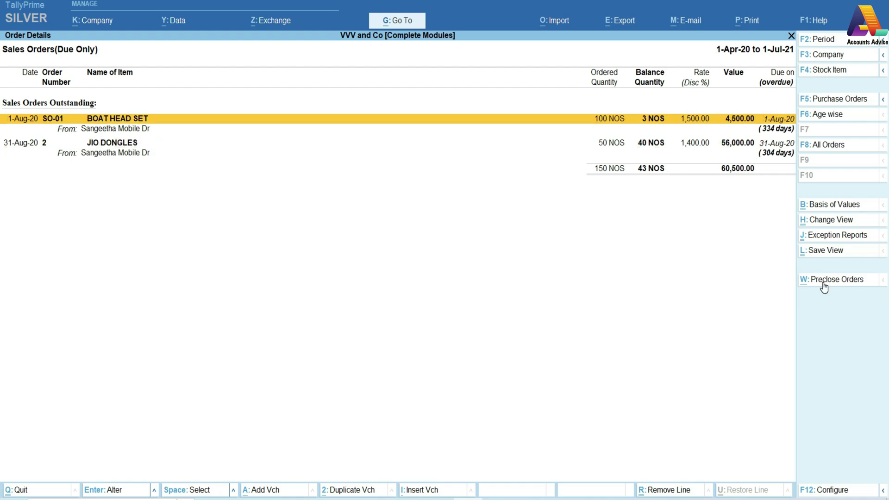
key(alt+w)
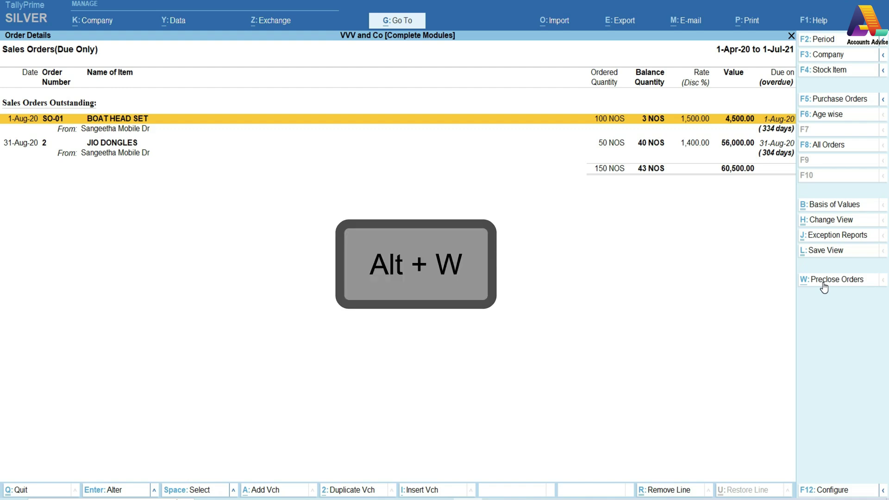
click(824, 280)
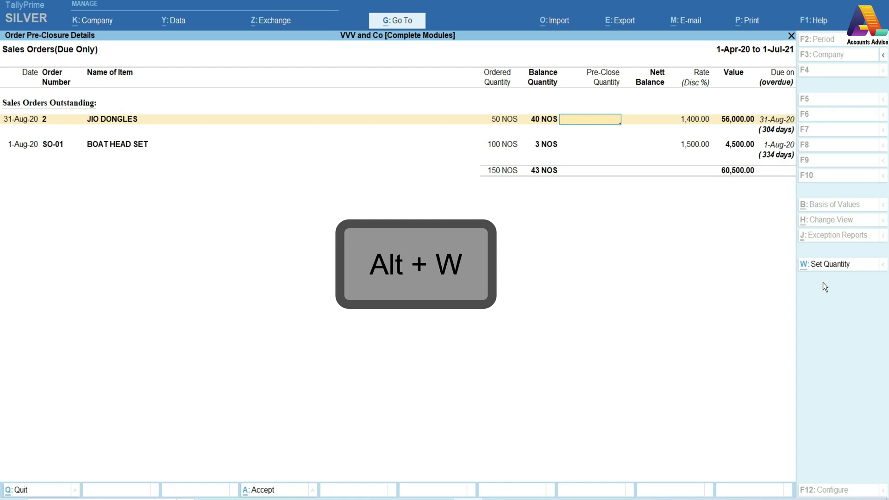
key(Down)
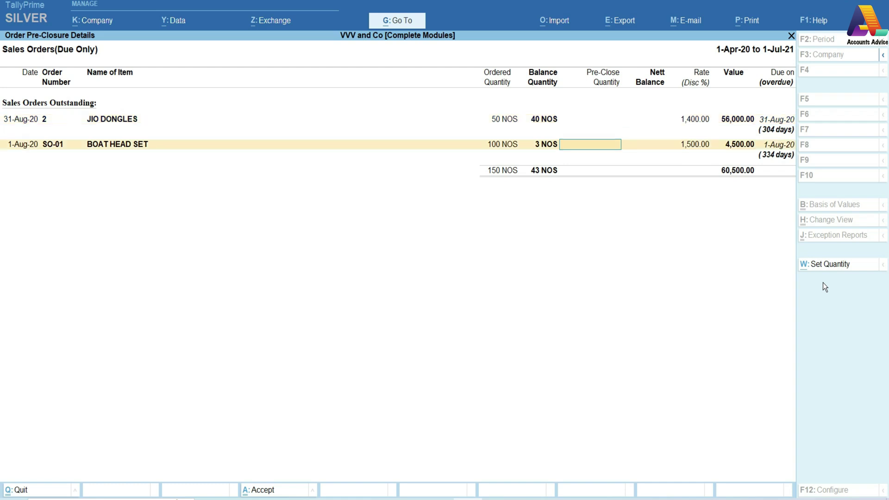
text(2)
key(Return)
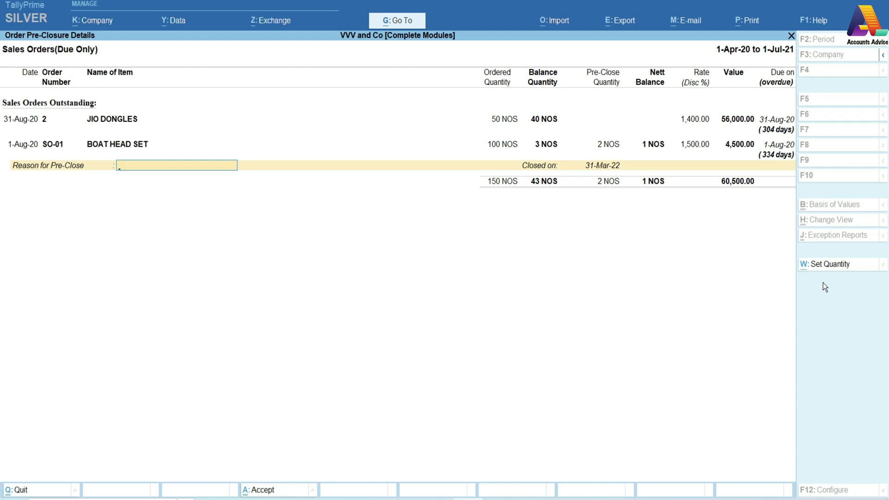
text(Not-required)
key(Return)
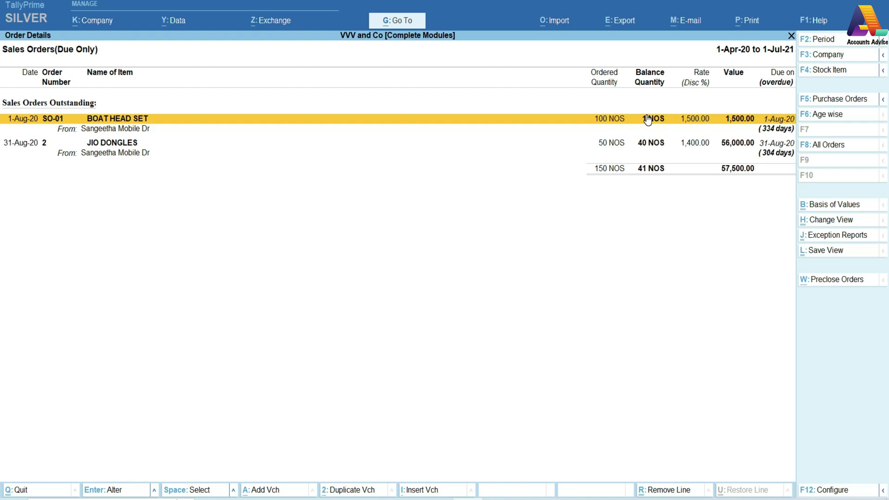
Leave the sales orders, look through the Purchase Order Outstandings options down to All Orders, and return to the Statements of Inventory.
key(Escape)
key(Escape)
key(Down)
key(Return)
key(Down)
key(Down)
key(Down)
key(Down)
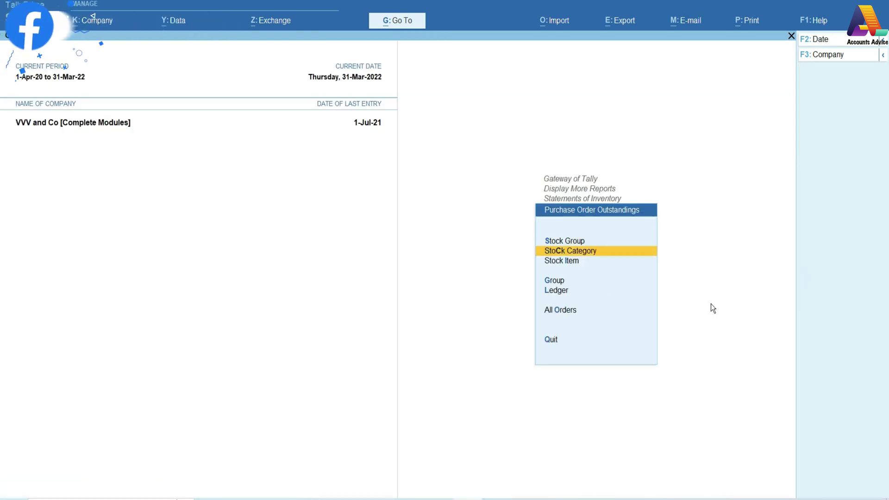
key(Down)
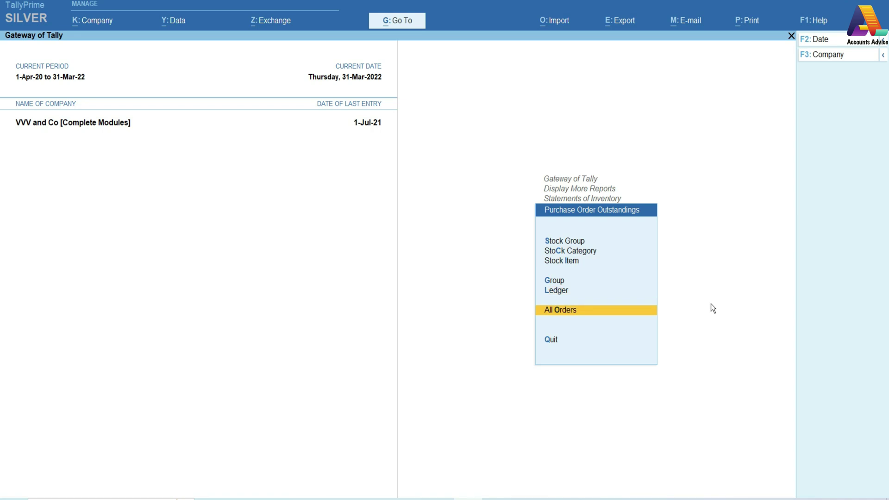
key(Escape)
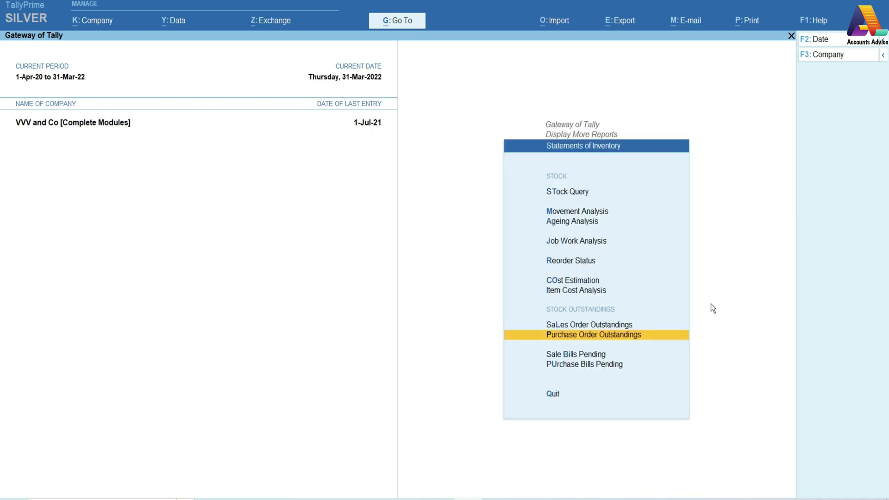
View the Sales Bills Pending report down to the LG Smart Tv entry and close it.
key(Down)
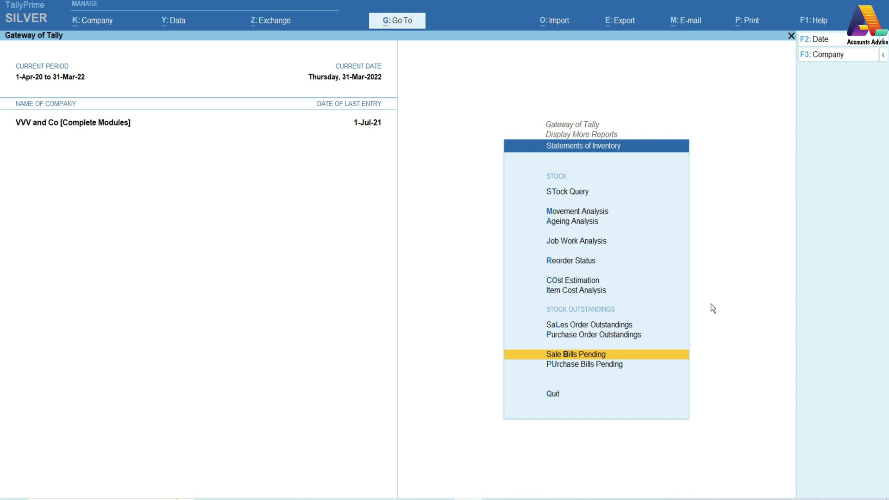
key(Return)
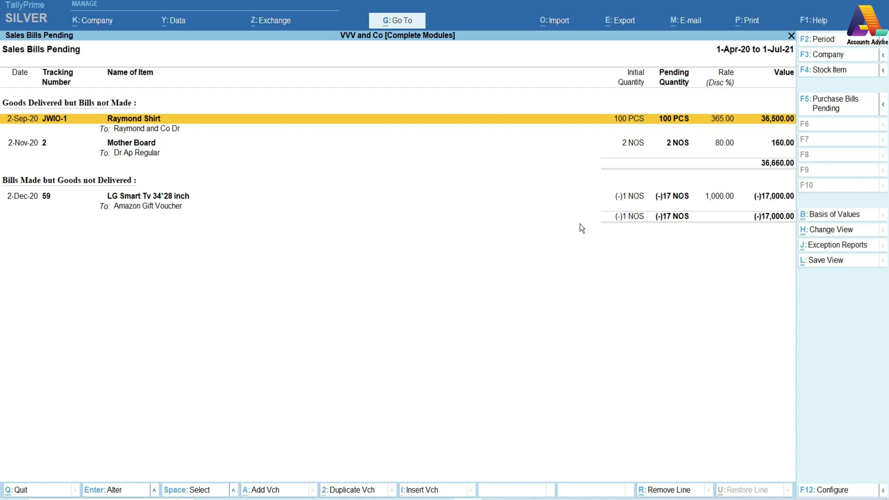
key(Down)
key(Down)
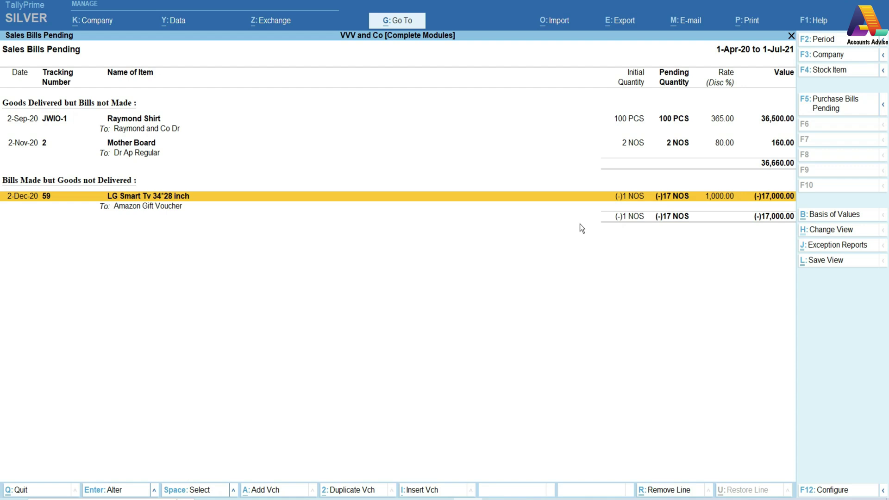
key(Escape)
Leave the Statements of Inventory and return to the Gateway of Tally without quitting.
key(Down)
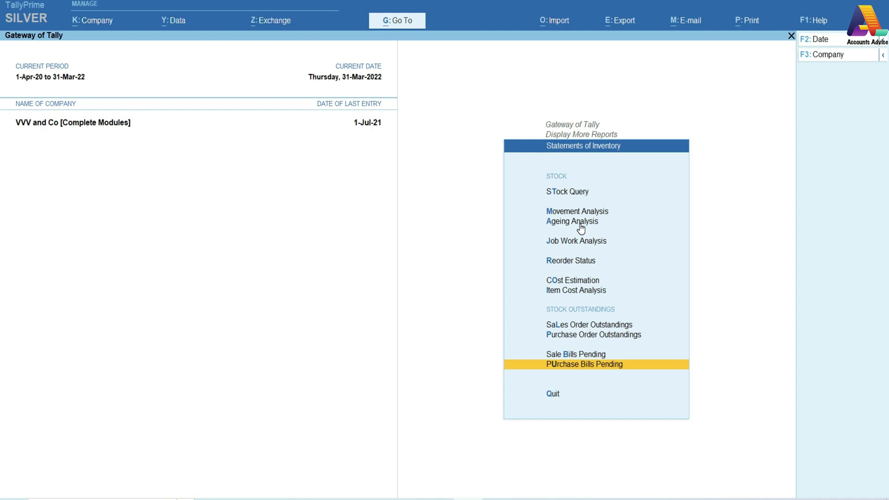
key(Escape)
key(Escape)
key(Escape)
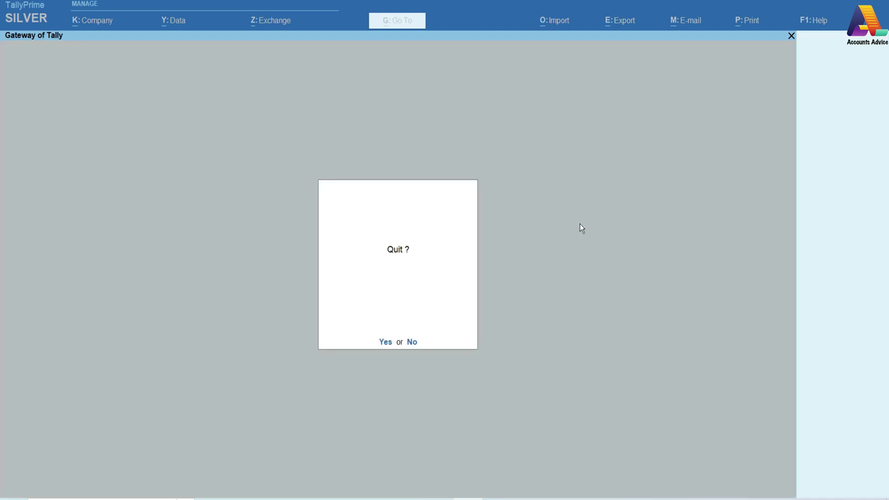
key(n)
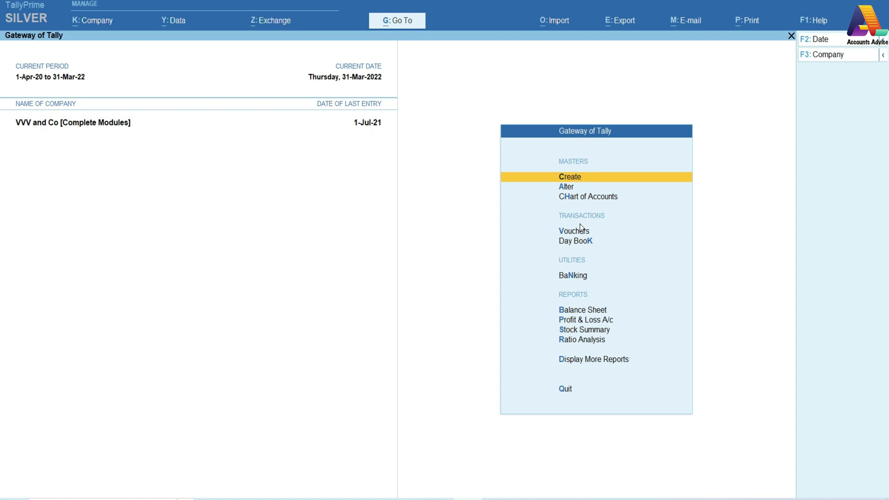
Open the Account Books among the additional reports.
key(Down)
key(Down)
key(Down)
key(Down)
key(Down)
key(Down)
key(Down)
key(Down)
key(Down)
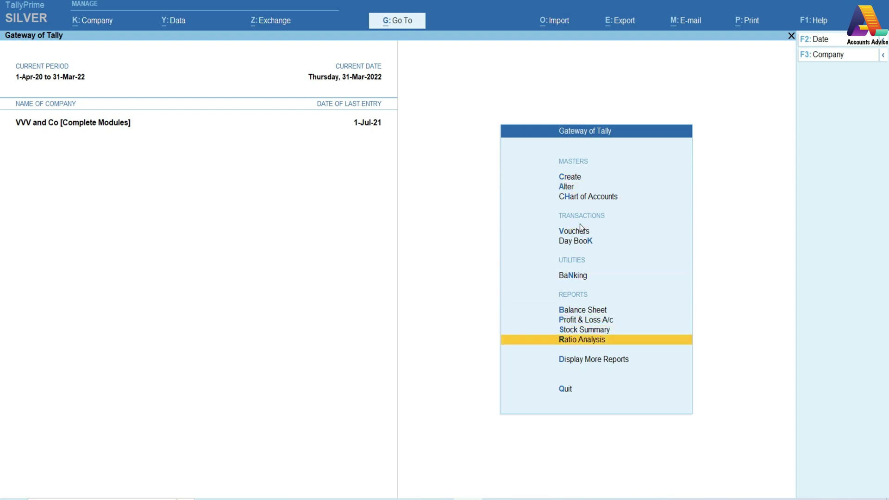
key(Down)
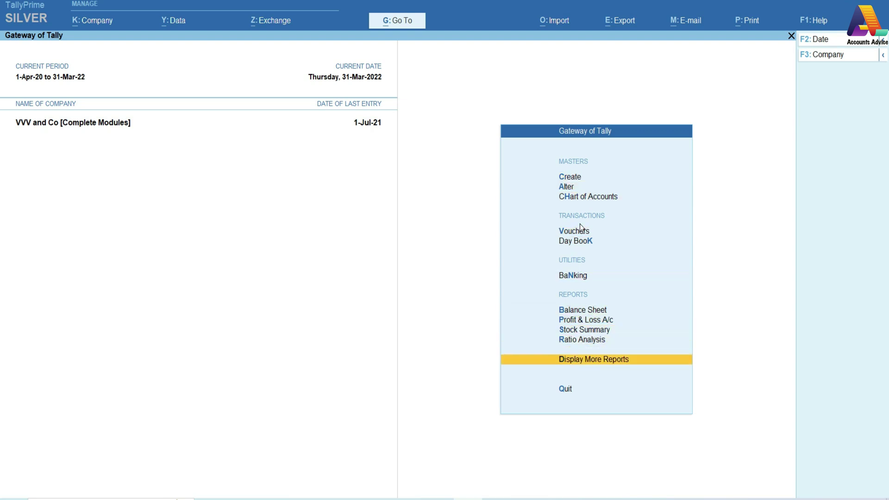
click(586, 365)
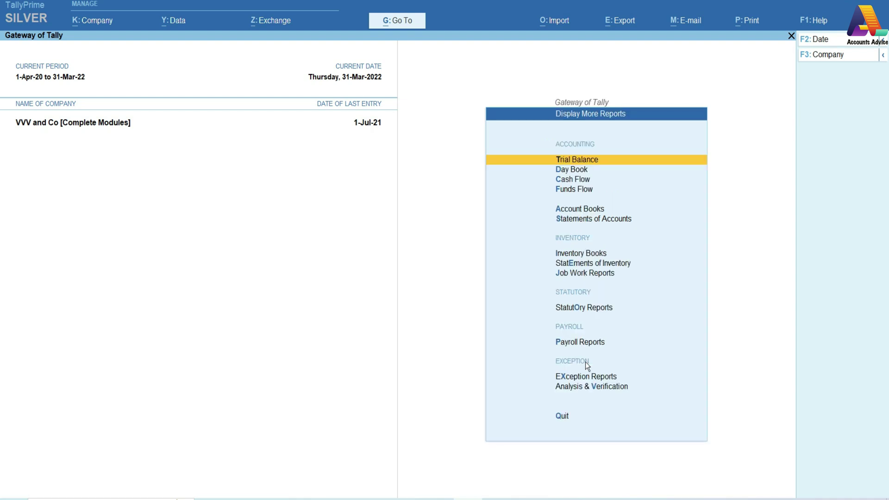
click(577, 212)
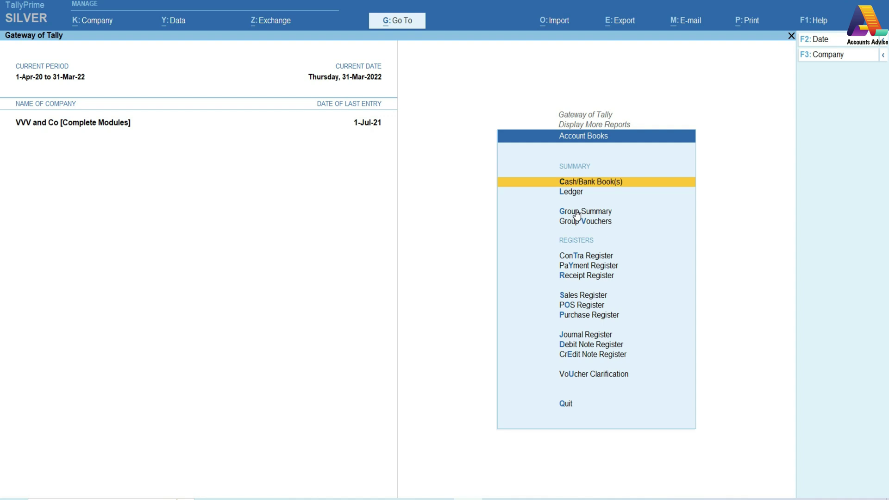
Open the Sales Register from the Account Books.
key(Down)
key(Down)
key(Down)
key(Down)
key(Down)
key(Down)
key(Down)
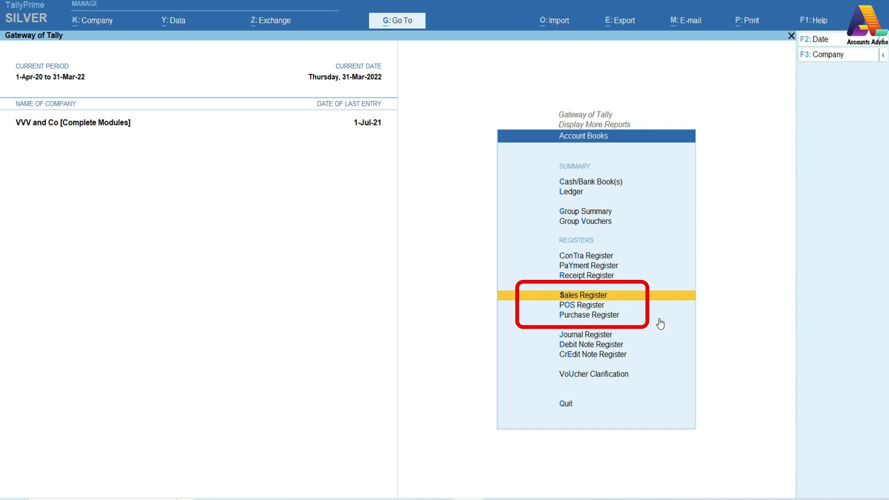
key(Down)
key(Down)
key(Up)
key(Up)
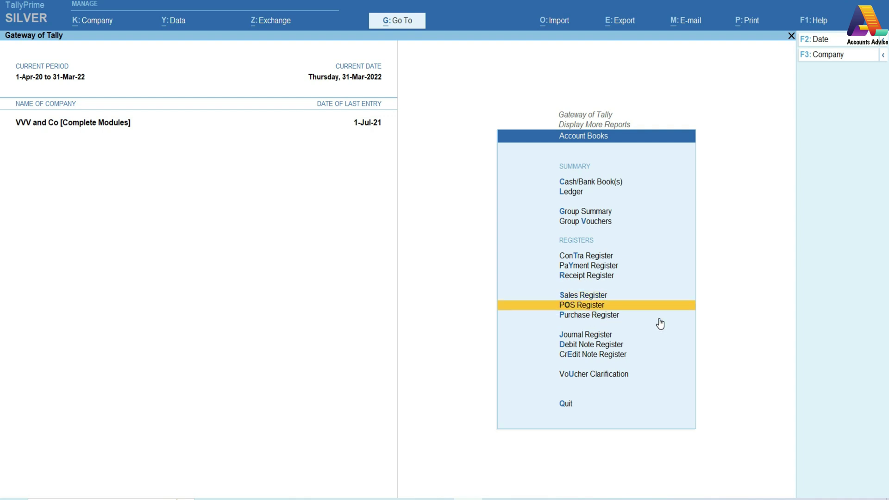
key(Return)
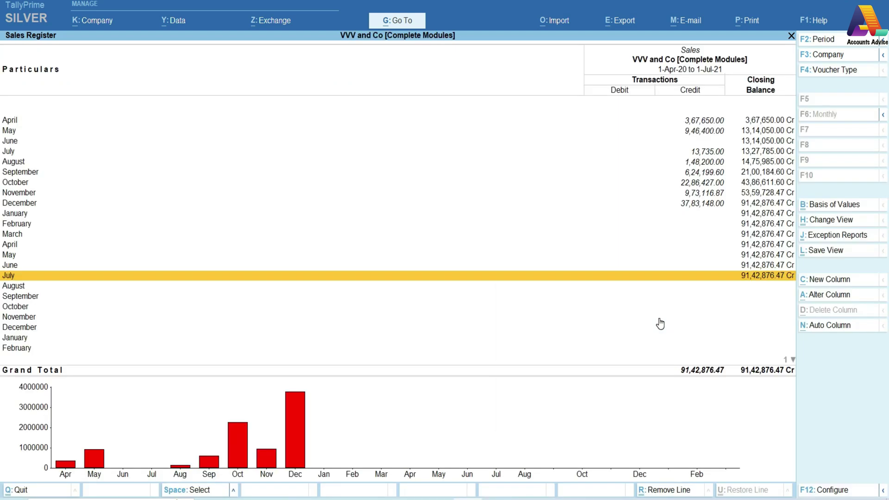
Open the list of December 2020 sales vouchers from the monthly Sales Register.
key(Up)
key(Up)
key(Up)
key(Up)
key(Up)
key(Up)
key(Up)
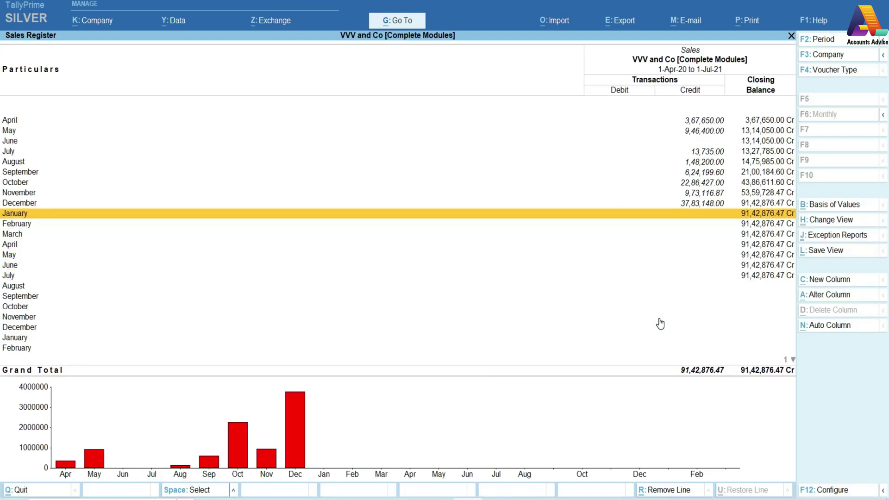
key(Return)
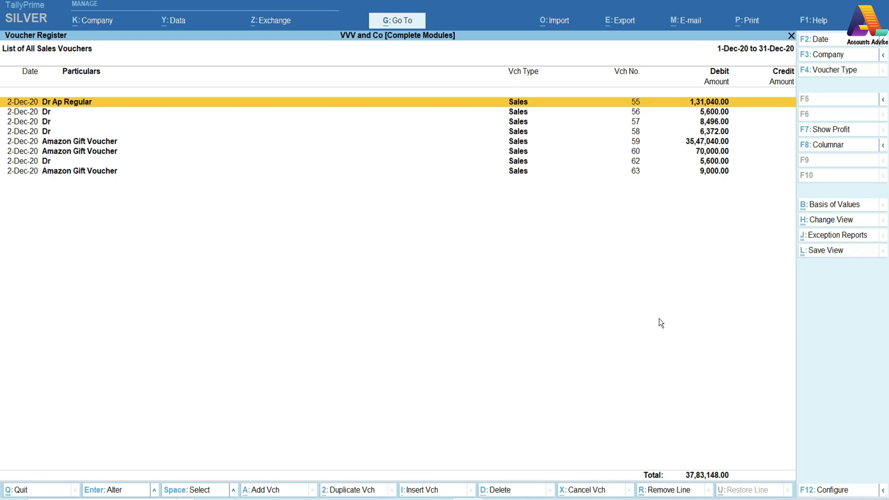
Open the columnar settings for the sales vouchers and turn off the voucher number and voucher reference number.
click(829, 145)
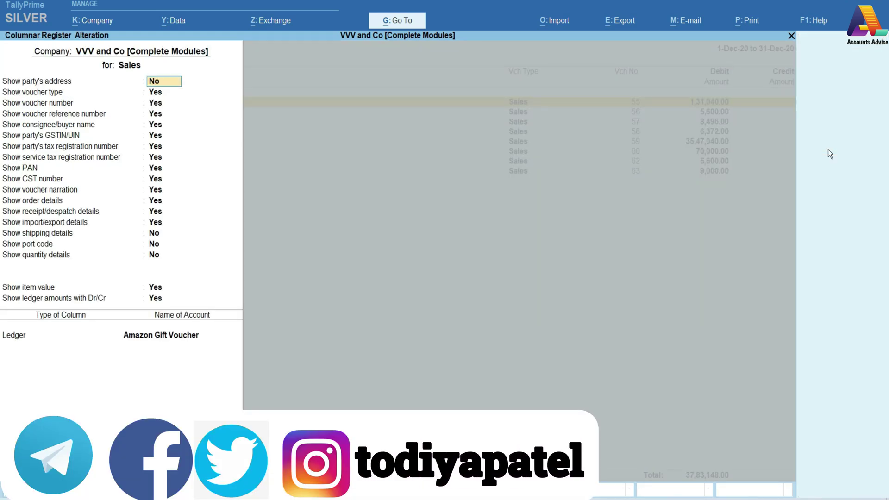
key(Return)
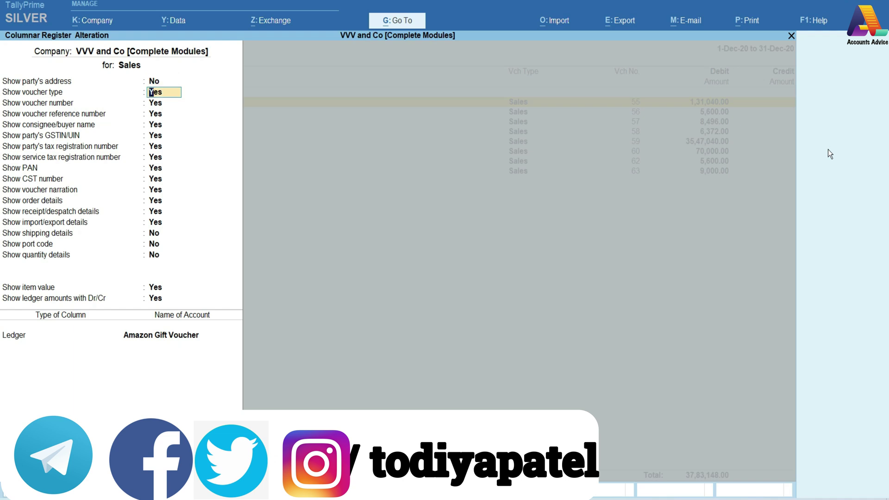
key(Return)
text(n)
key(Return)
text(n)
key(Return)
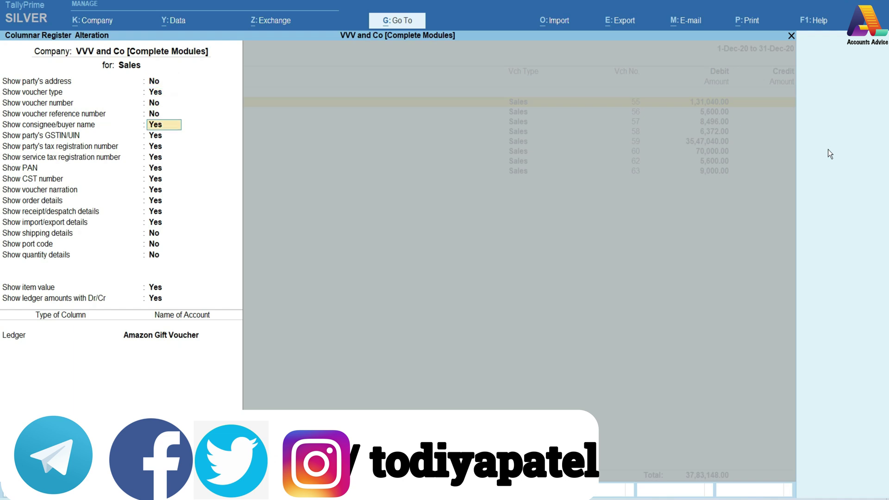
Keep the consignee/buyer name and party's GSTIN/UIN shown, and turn off the party's tax registration and service tax registration numbers.
key(Return)
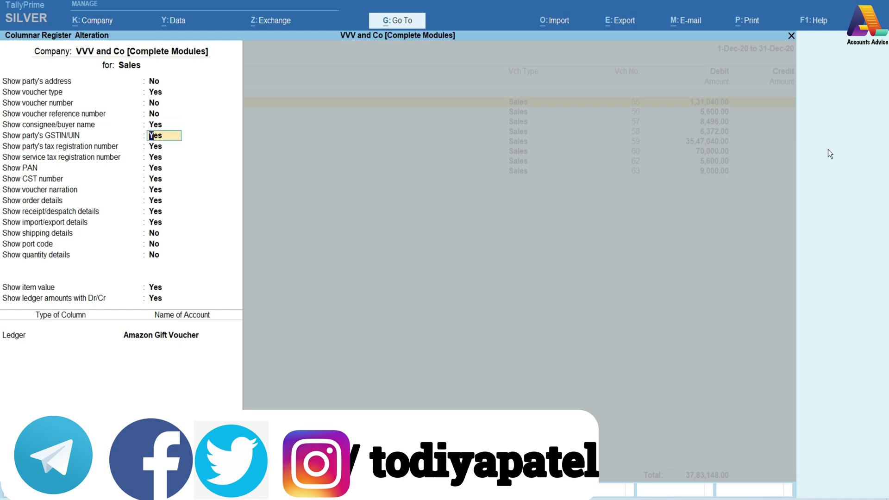
key(Return)
text(n)
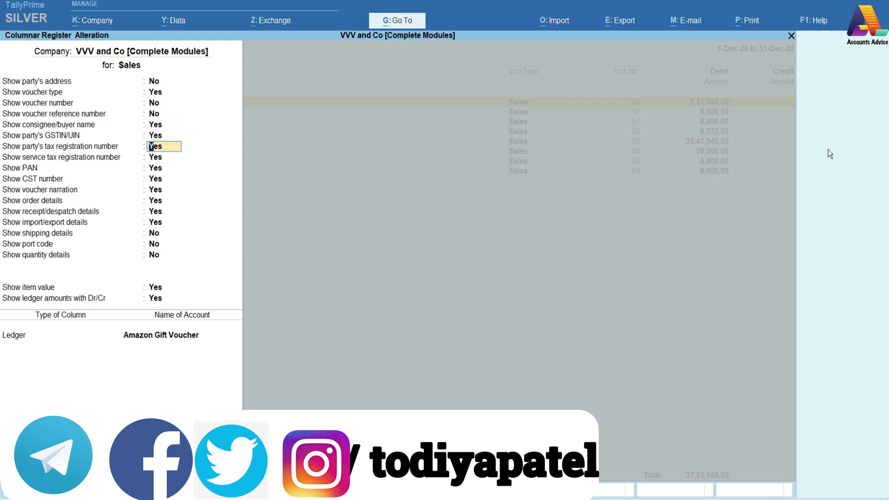
key(Return)
text(n)
key(Return)
Keep the remaining columnar options from PAN through ledger amounts with Dr/Cr as they are.
key(Return)
key(Return)
key(Return)
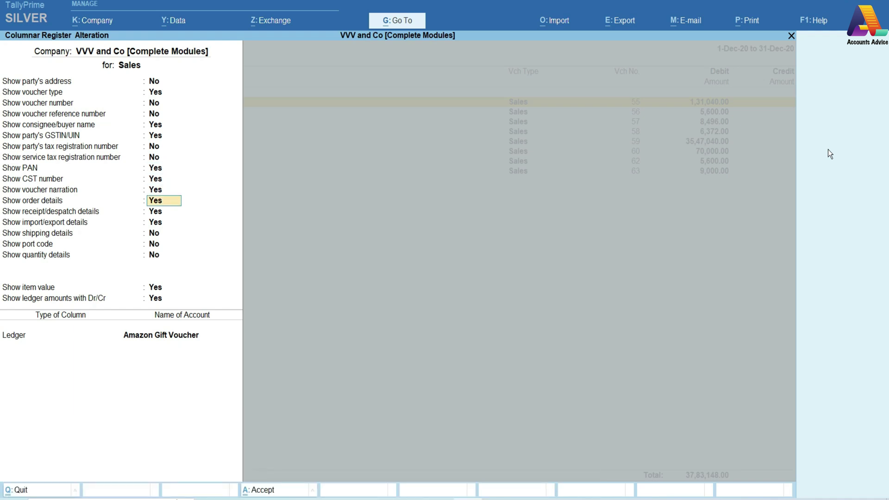
key(Return)
key(Return)
key(Return)
key(Return)
key(Return)
key(Return)
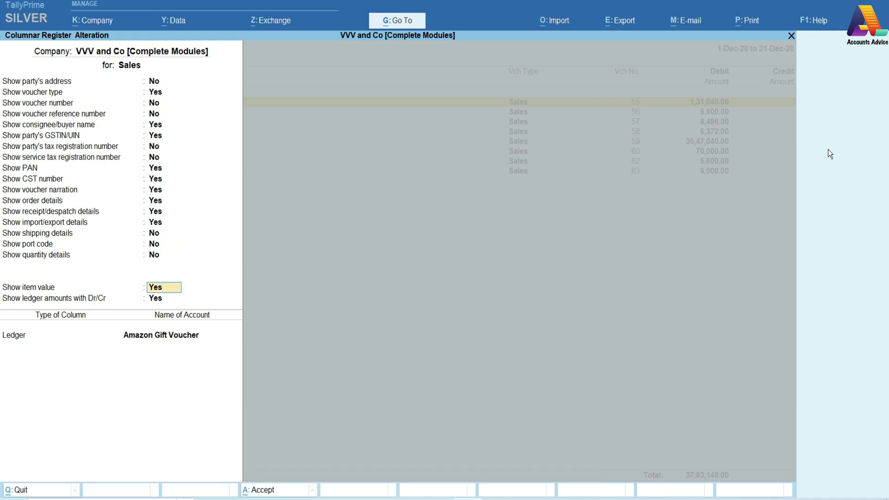
key(Return)
key(Return)
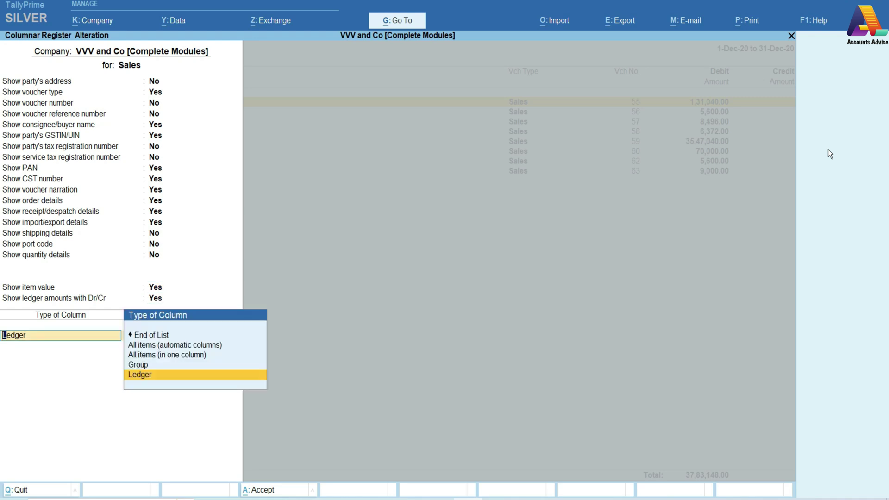
Review the available column types and keep the first column as the Amazon Gift Voucher ledger.
key(Up)
key(Up)
key(Up)
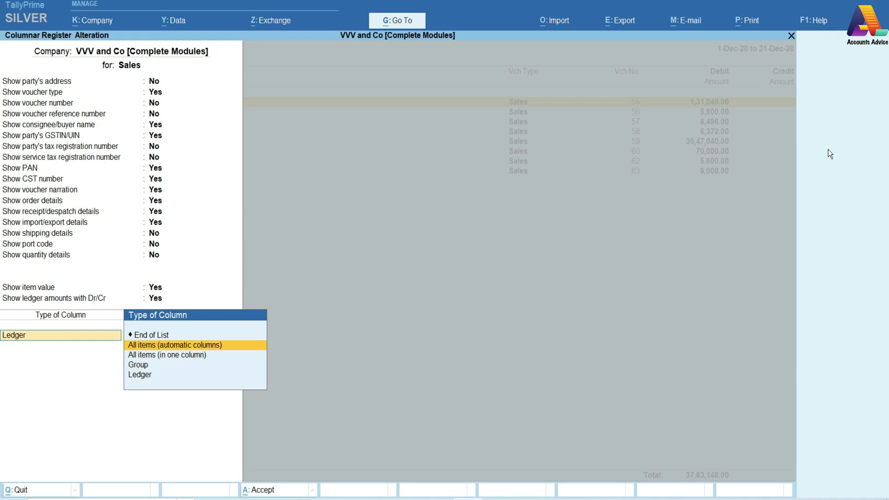
key(Down)
key(Down)
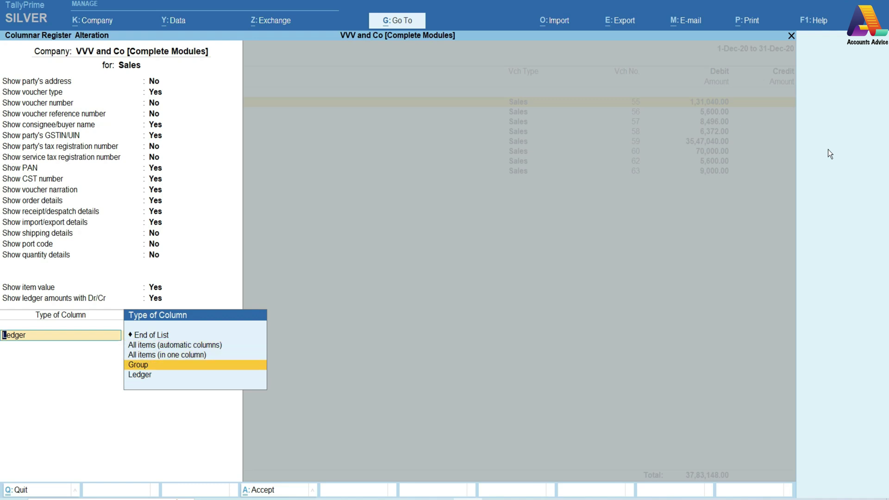
key(Down)
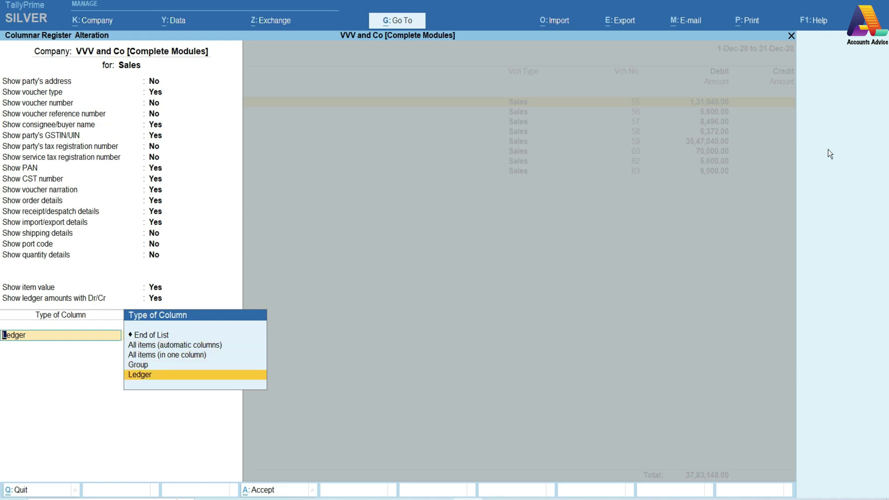
key(Return)
key(Return)
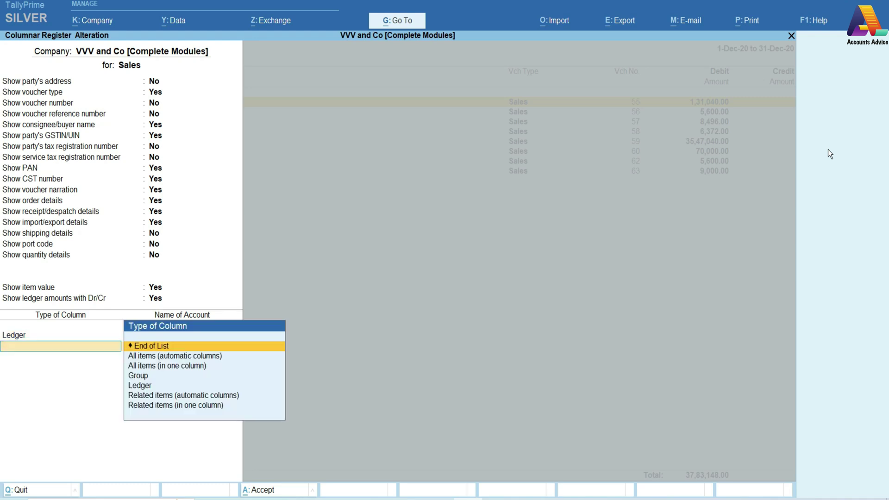
Add a second Ledger column for Bank of Maharastra, end the column list and accept the columnar settings.
key(Down)
key(Down)
key(Down)
key(Down)
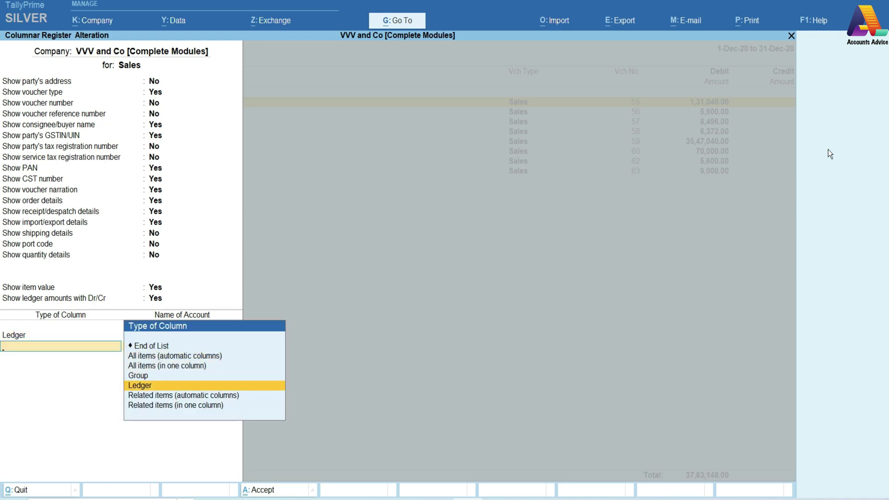
key(Return)
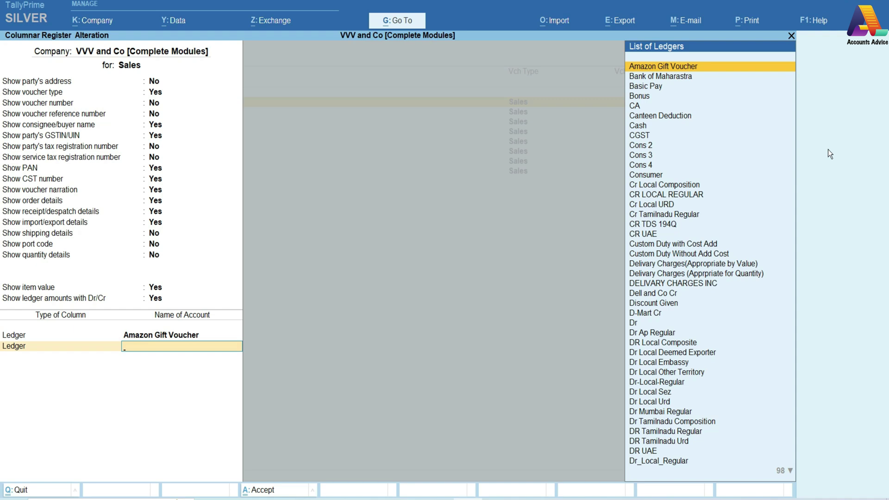
key(Down)
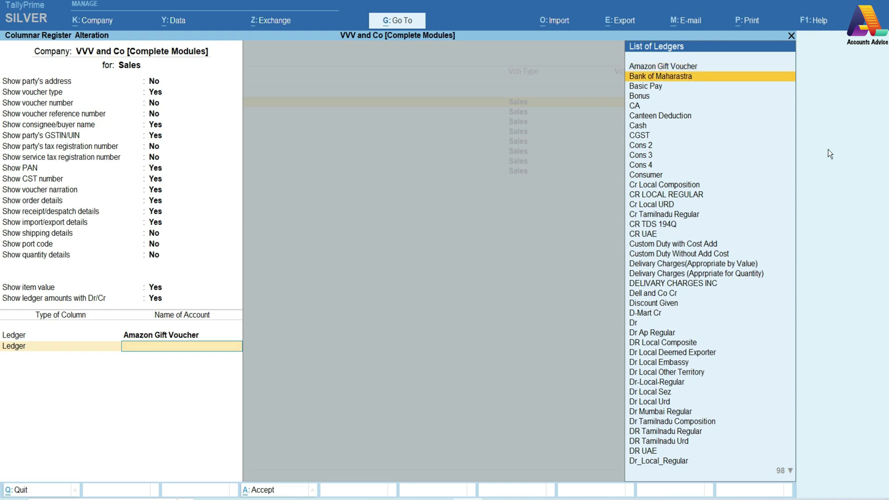
key(Return)
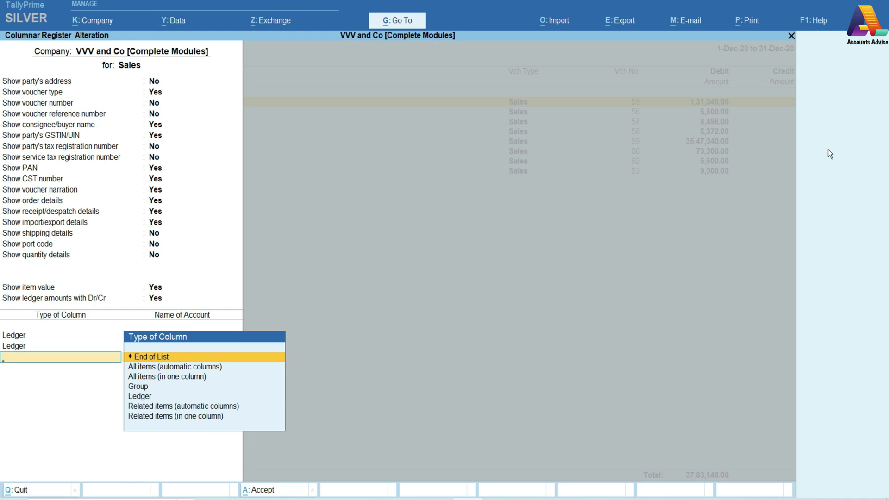
key(Return)
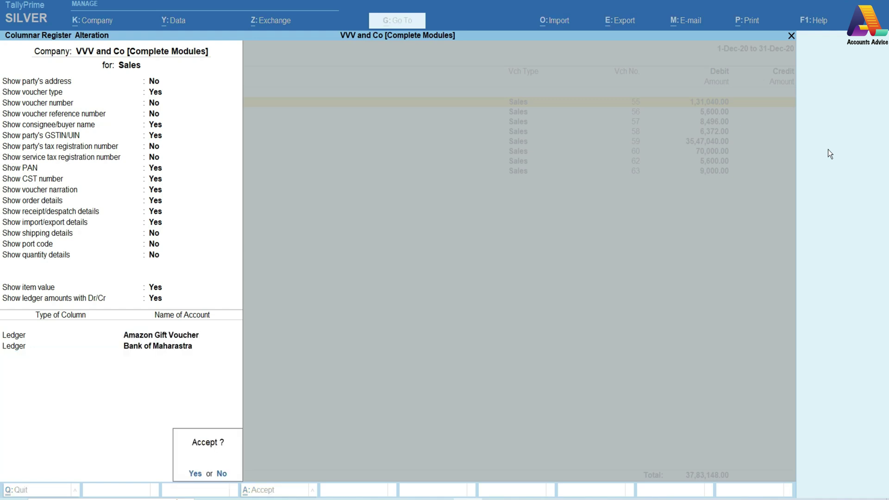
key(Return)
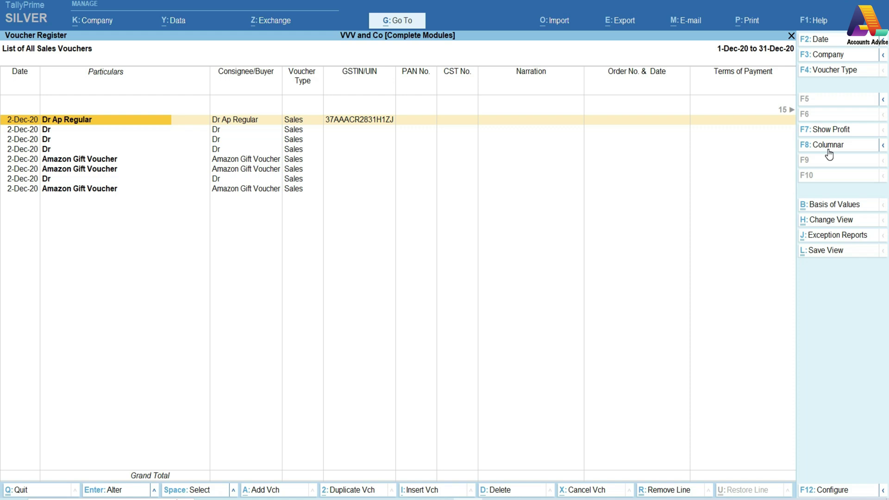
Examine the columns of the December voucher register from Particulars across to Despatch Doc. No.
key(Right)
key(Right)
key(Right)
key(Right)
key(Right)
key(Right)
key(Right)
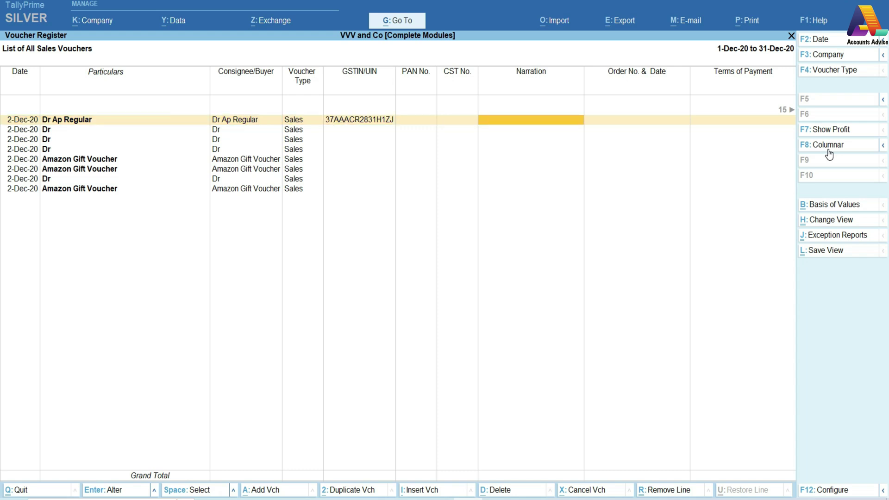
key(Right)
key(Right)
key(Right)
key(Right)
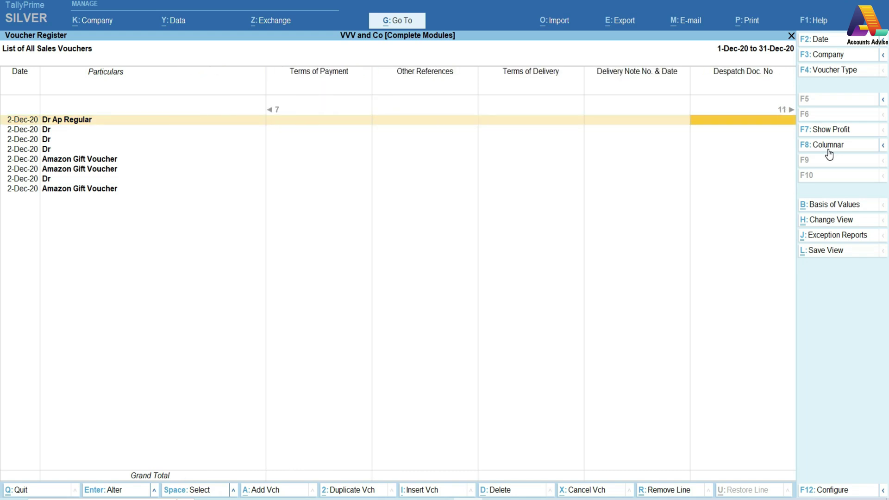
Change the voucher register's period to 1-4-2020 through 1-7-21.
key(alt+F2)
text(1)
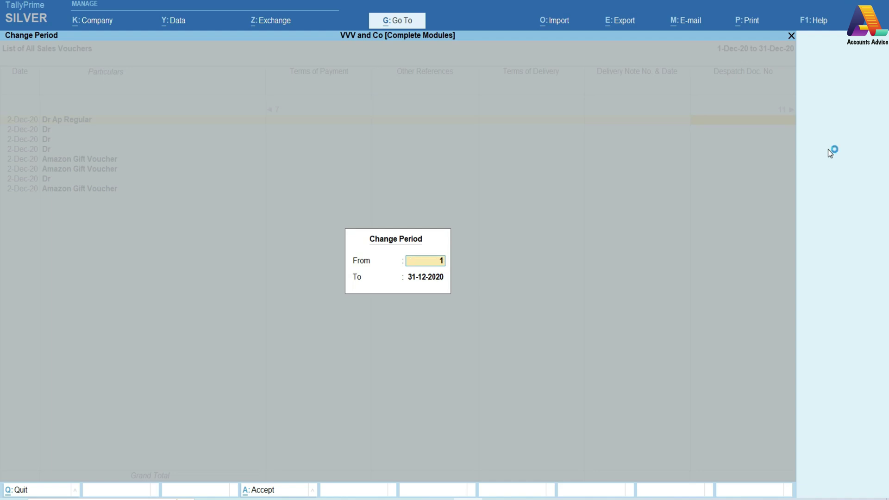
text(-4-20)
key(Return)
text(1)
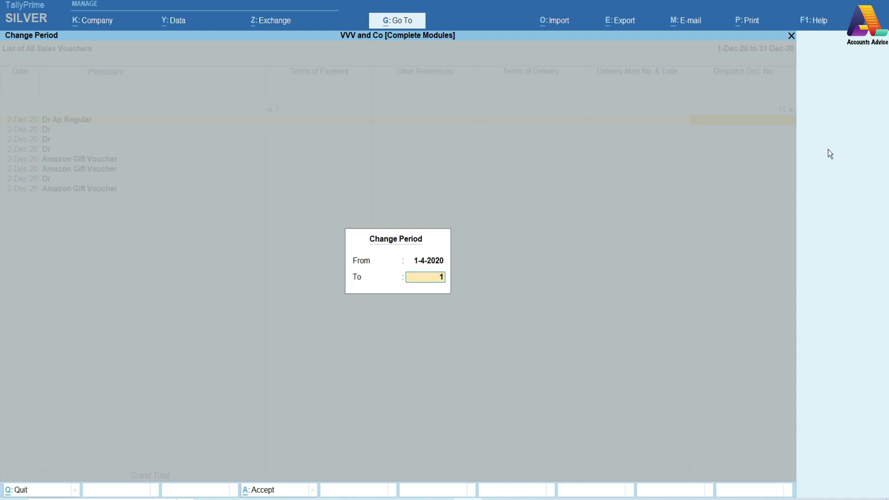
text(-7-21)
key(Return)
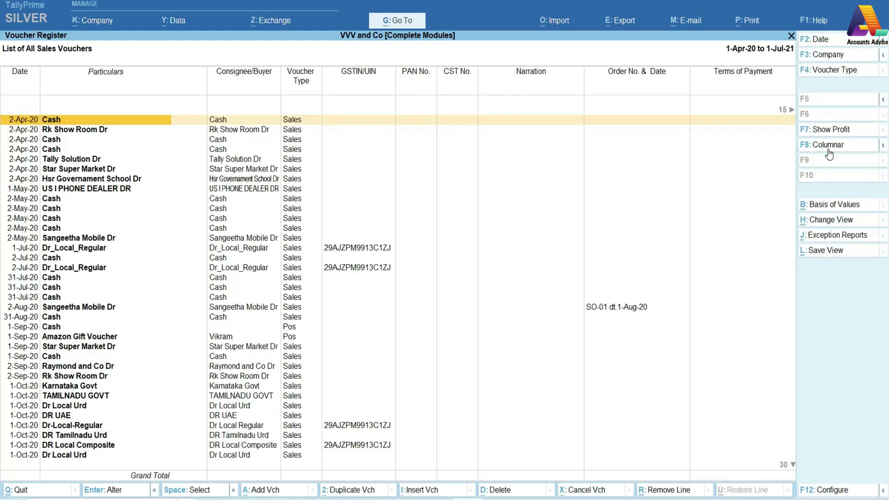
Examine the columnar register for the new period across all columns, through to the Value and Bank of Maharastra ledger columns.
key(Down)
key(Down)
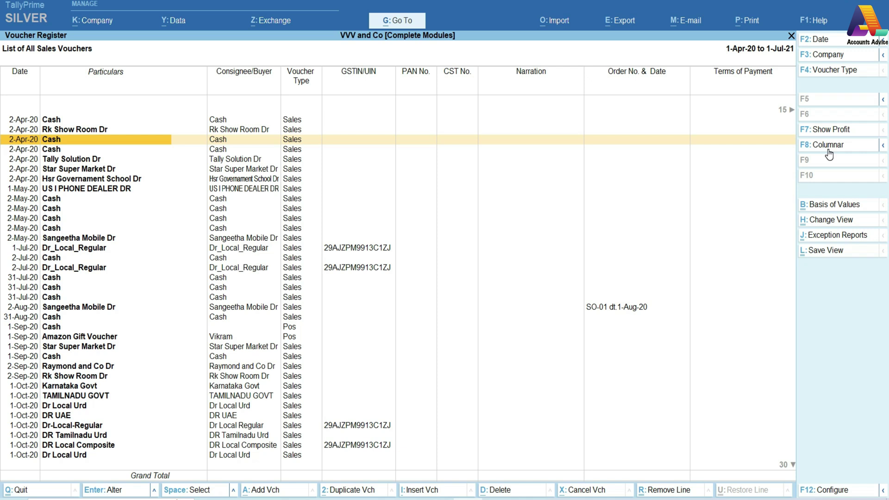
key(Right)
key(Right)
key(Right)
key(Right)
key(Right)
key(Right)
key(Right)
key(Right)
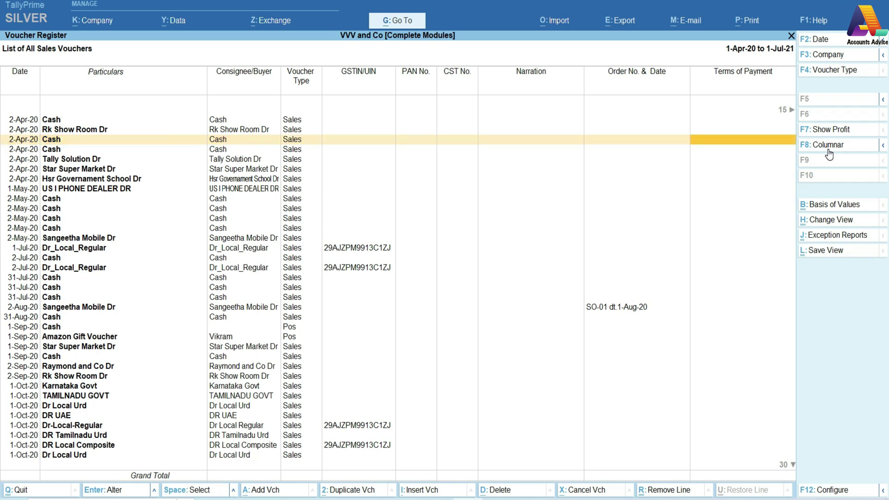
key(Right)
key(Right)
key(Right)
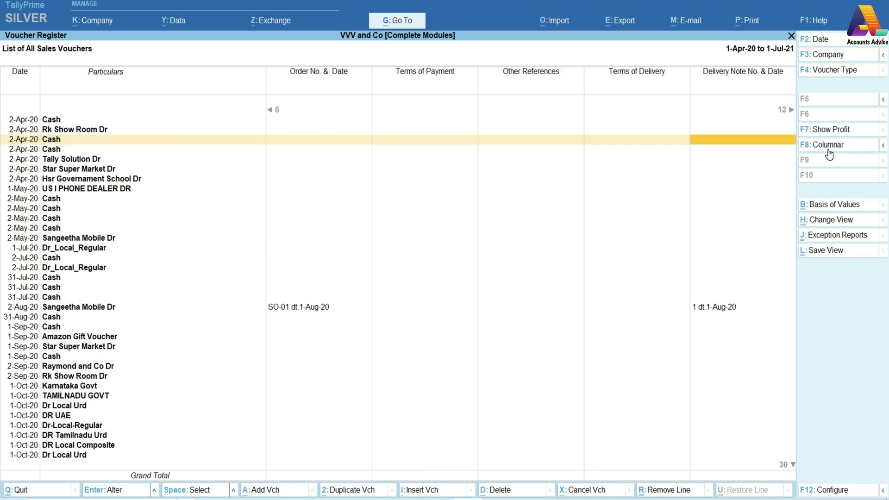
key(Right)
key(Right)
key(Right)
key(Right)
key(Right)
key(Right)
key(Right)
key(Right)
key(Right)
key(Right)
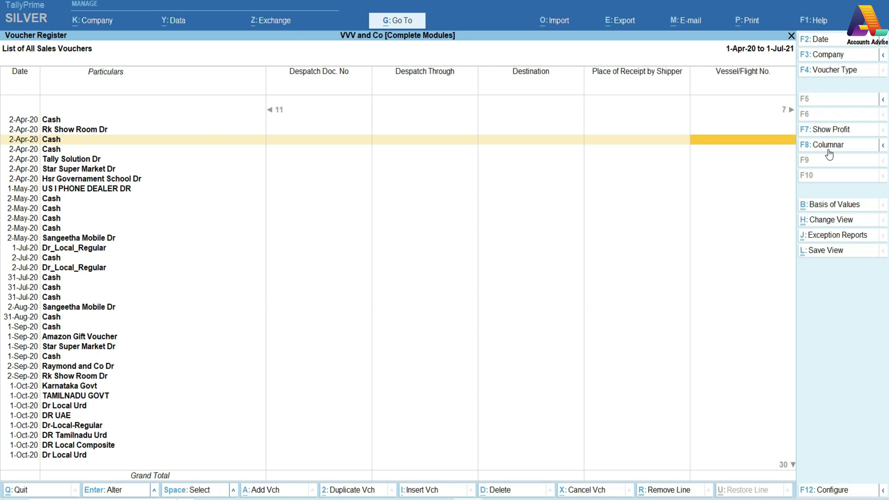
key(Right)
key(Right)
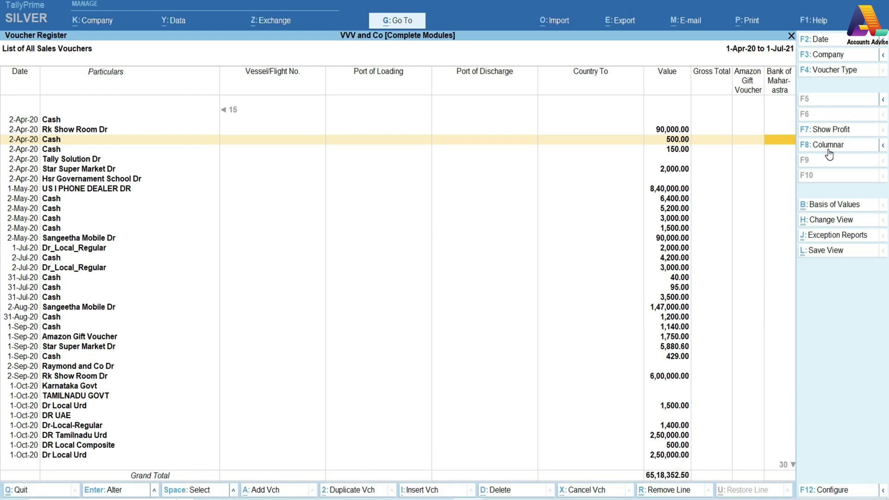
View the export settings for the columnar sales register and close them without exporting.
key(alt+p)
click(828, 149)
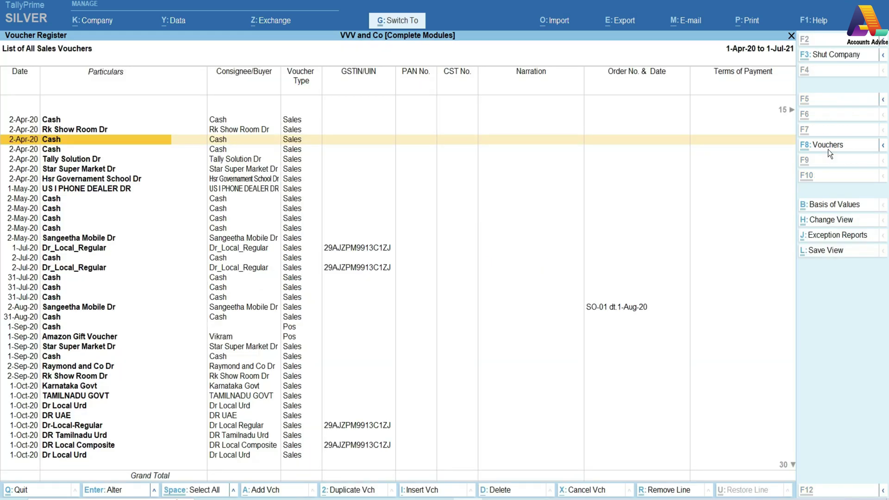
key(alt+e)
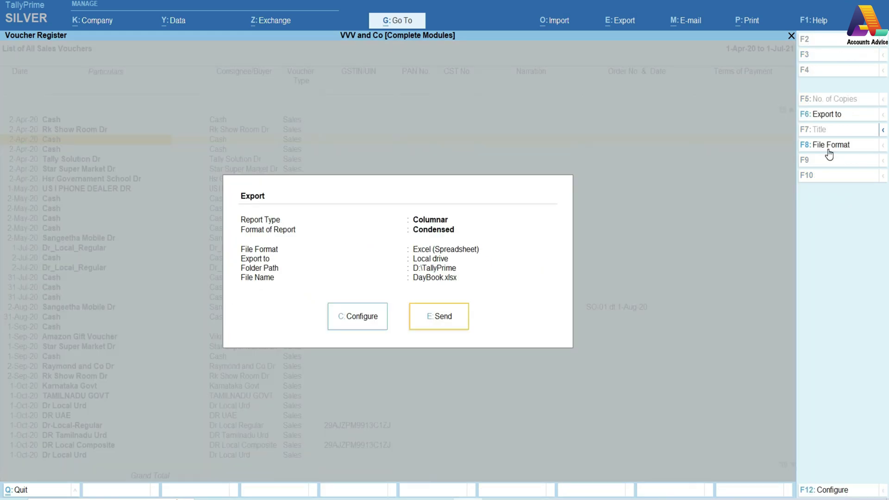
key(Escape)
Leave the Sales Register and Account Books and return to the Gateway of Tally without quitting.
key(Escape)
key(Escape)
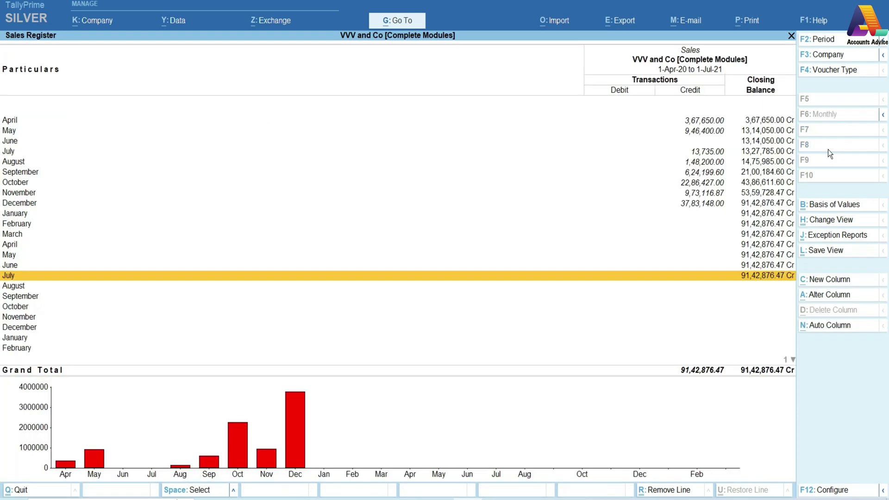
key(Down)
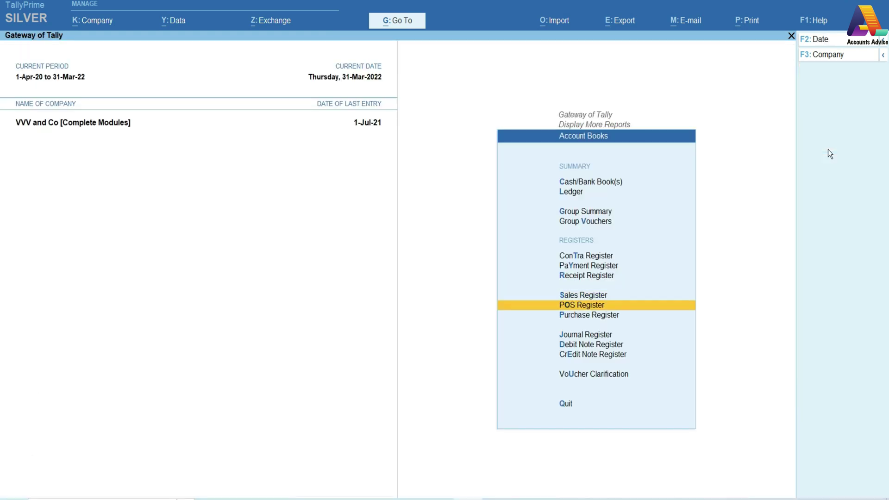
key(Down)
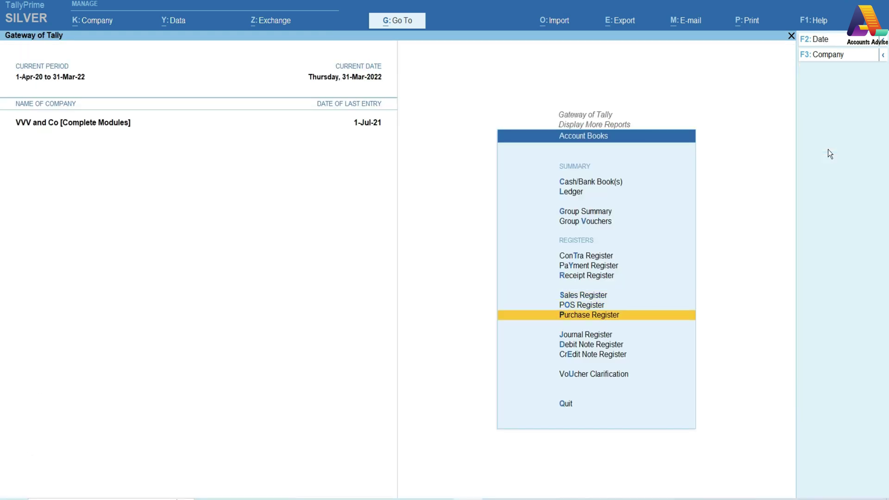
key(Escape)
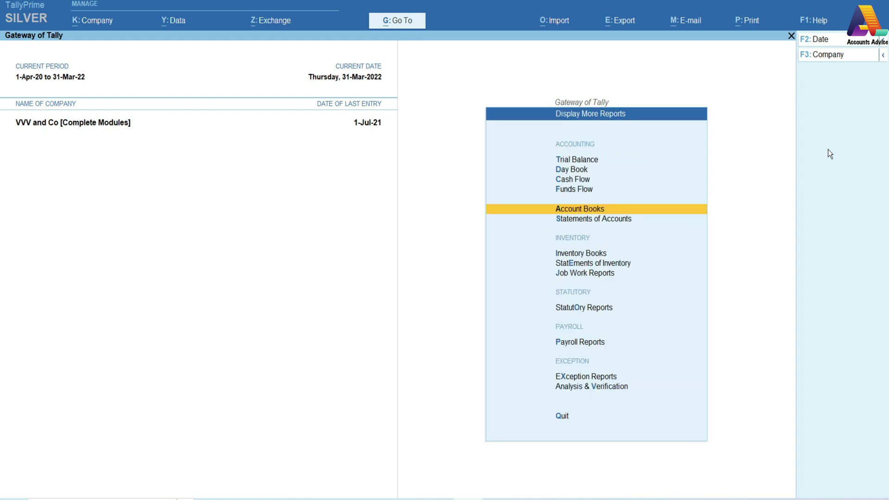
key(Escape)
key(Escape)
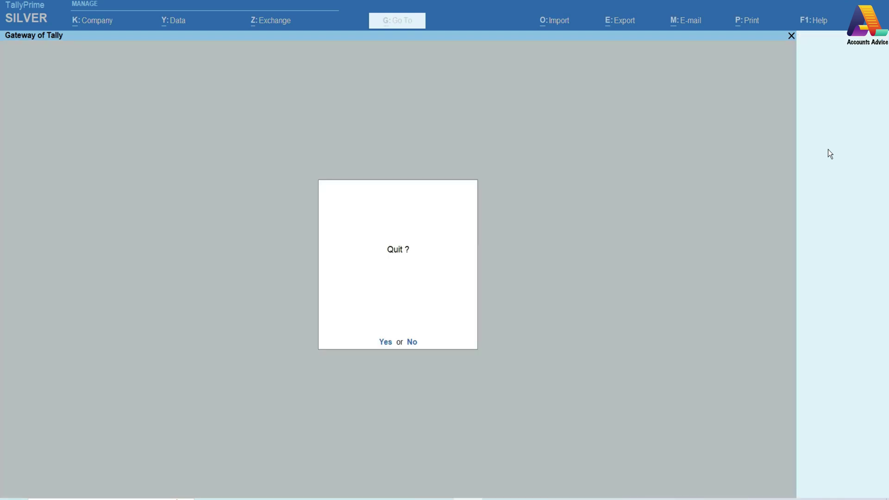
key(n)
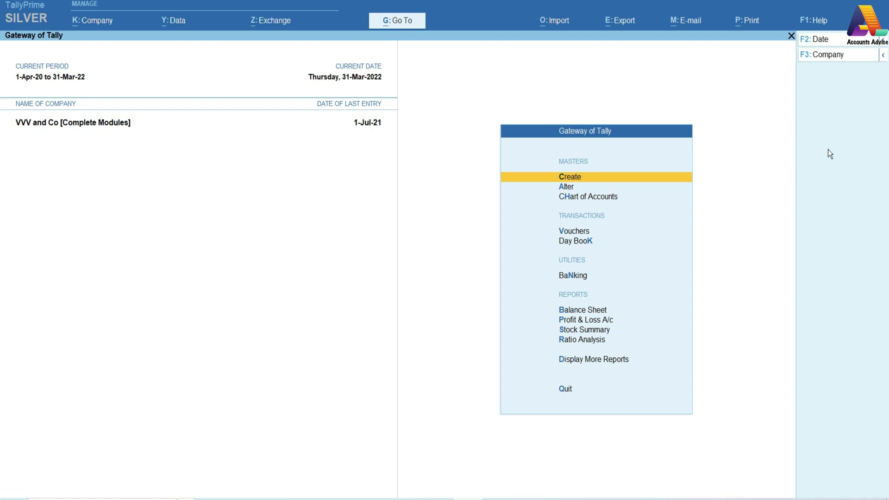